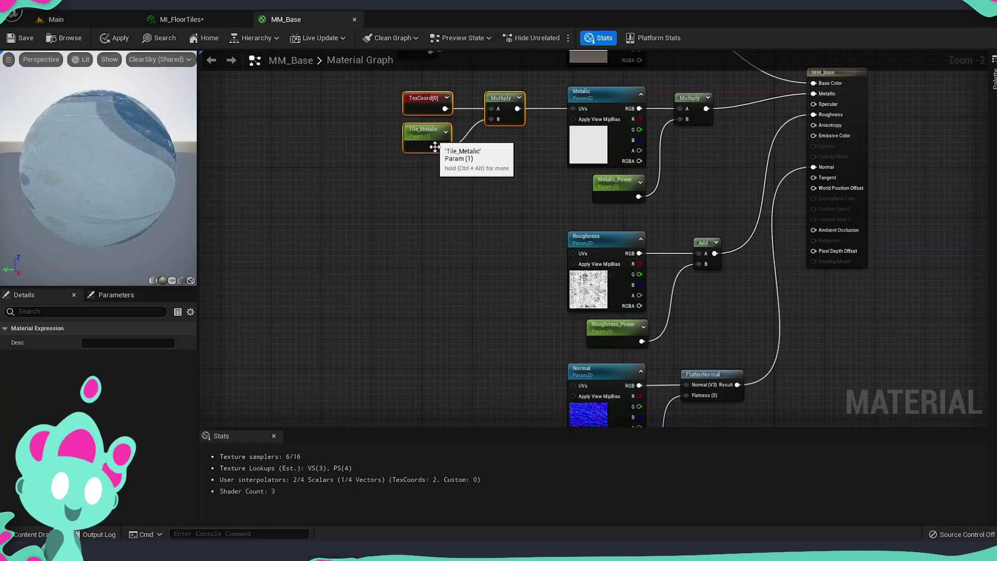
# - Paste a copy of the TexCoord, Tile_Metalic and Multiply nodes, connect it to the Roughness texture's UVs, and select the copied tiling parameter
pyautogui.hotkey('ctrl', 'v')
pyautogui.moveTo(523, 248); pyautogui.dragTo(573, 254)
pyautogui.click(428, 271)
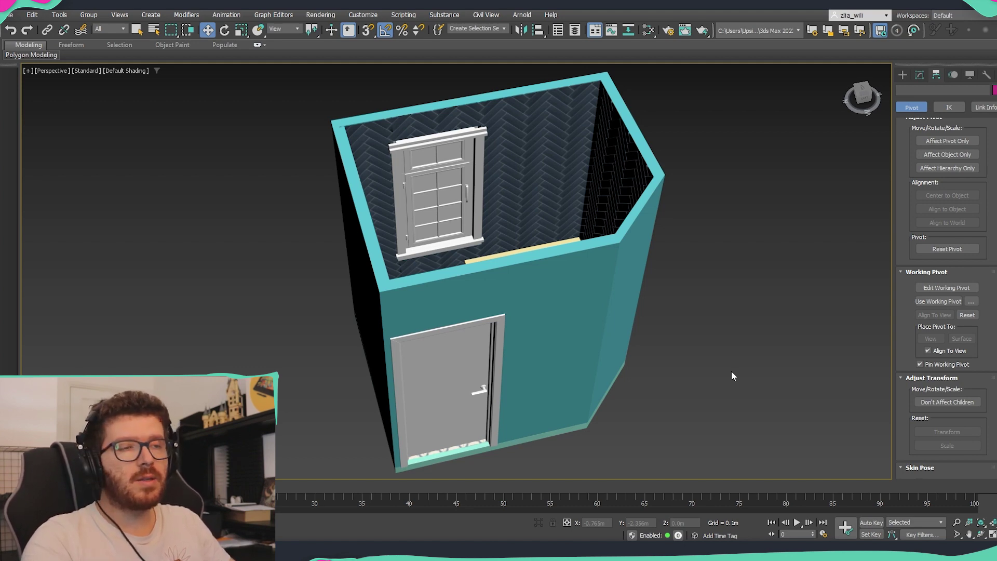
# - Switch to 3ds Max and examine the bathroom's walls, floor, window, door and bathtub in perspective and from above
pyautogui.keyDown('alt'); pyautogui.moveTo(703, 292); pyautogui.dragTo(691, 364, button='middle'); pyautogui.keyUp('alt')
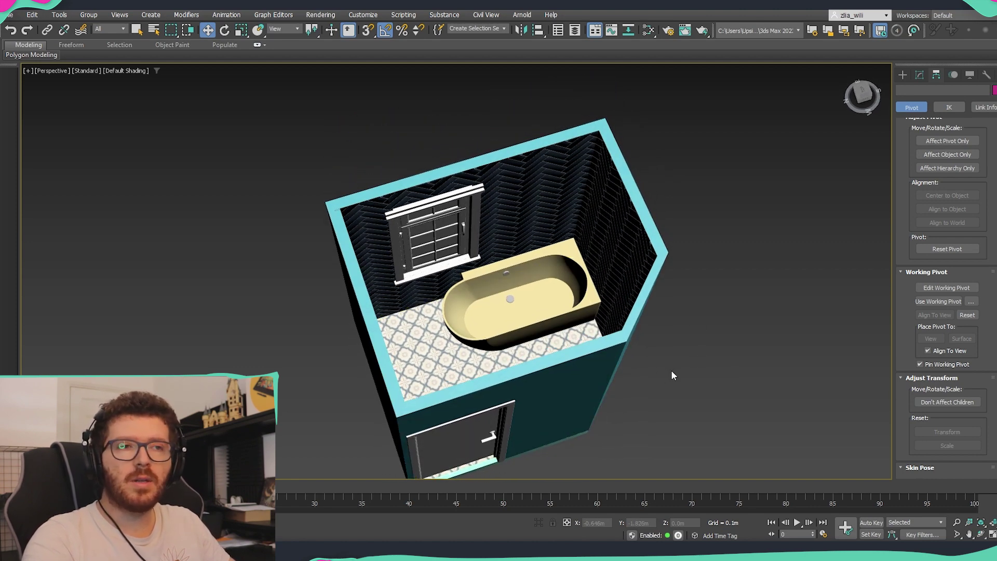
pyautogui.keyDown('alt'); pyautogui.moveTo(554, 320); pyautogui.dragTo(411, 219, button='middle'); pyautogui.keyUp('alt')
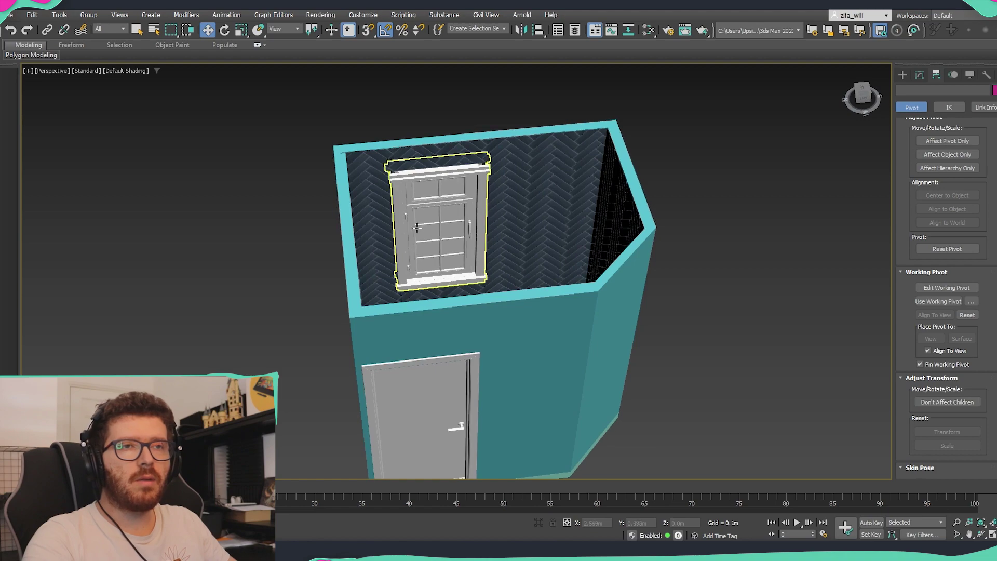
pyautogui.moveTo(450, 390); pyautogui.dragTo(634, 381, button='middle')
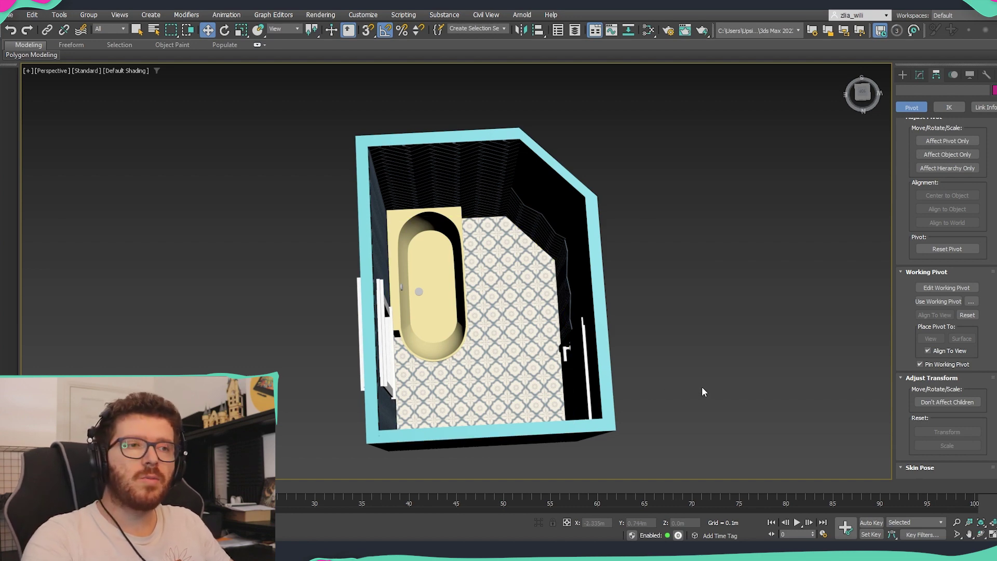
pyautogui.moveTo(701, 387)
pyautogui.keyDown('alt'); pyautogui.mouseDown(button='middle')
pyautogui.moveTo(693, 373)
pyautogui.moveTo(693, 395)
pyautogui.moveTo(608, 387)
pyautogui.moveTo(697, 387)
pyautogui.mouseUp(button='middle'); pyautogui.keyUp('alt')
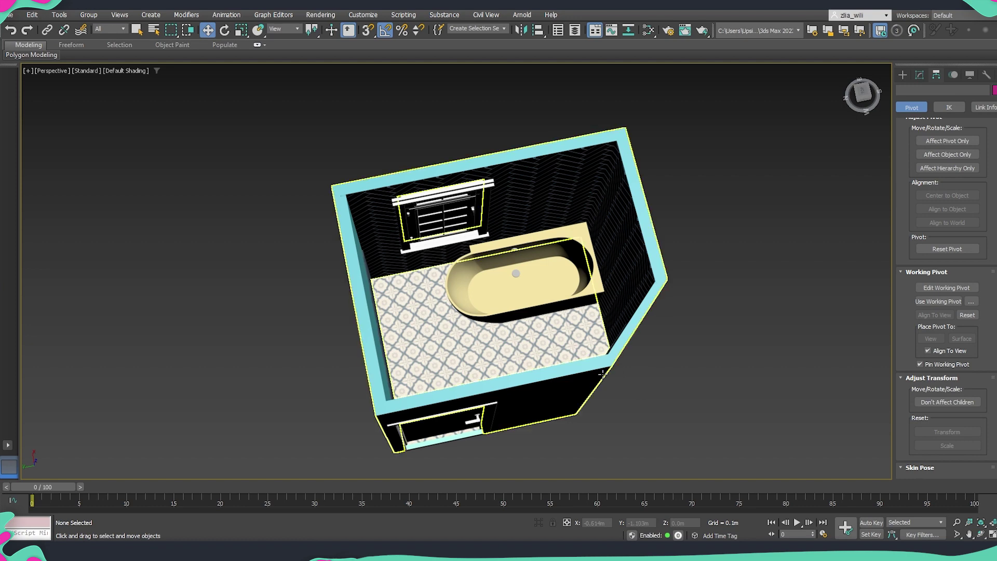
pyautogui.keyDown('alt'); pyautogui.moveTo(658, 383); pyautogui.dragTo(587, 343, button='middle'); pyautogui.keyUp('alt')
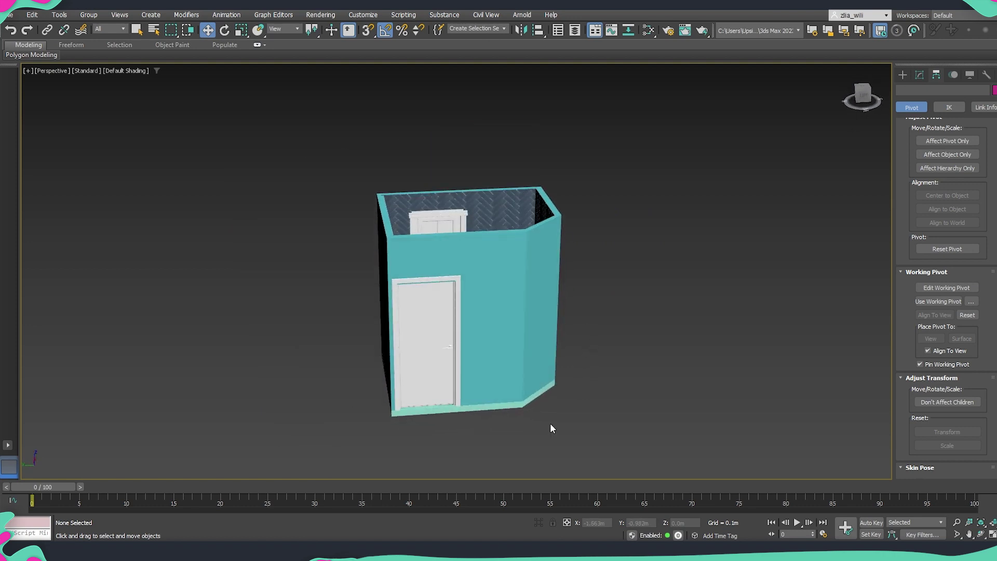
pyautogui.keyDown('alt'); pyautogui.moveTo(552, 428); pyautogui.dragTo(613, 334, button='middle'); pyautogui.keyUp('alt')
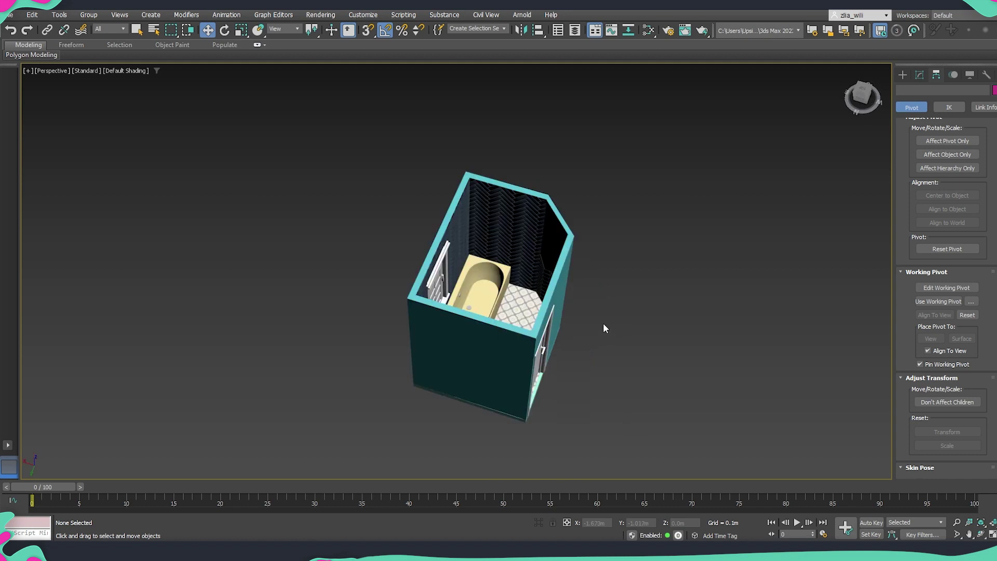
pyautogui.click(556, 241)
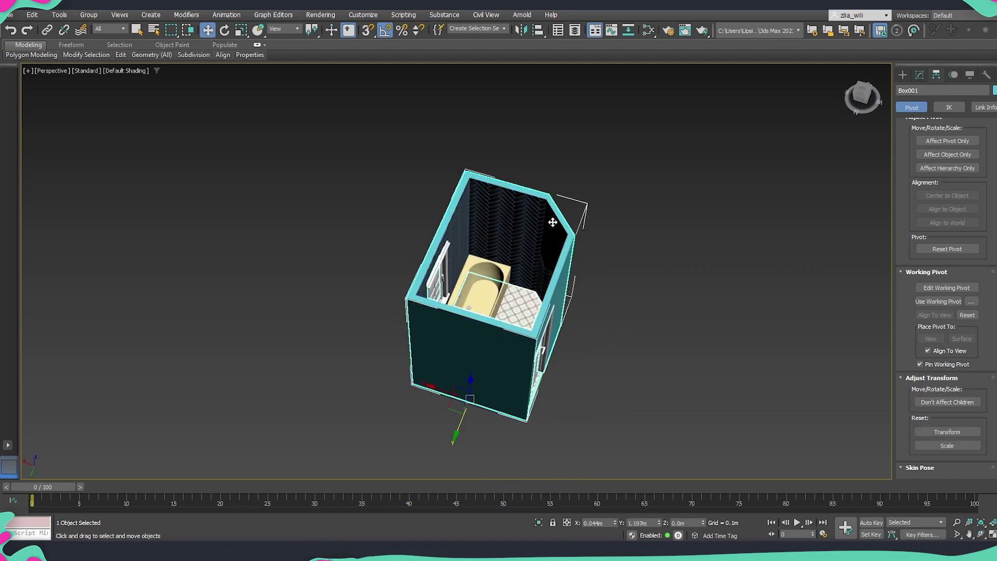
pyautogui.scroll(2, 553, 222)
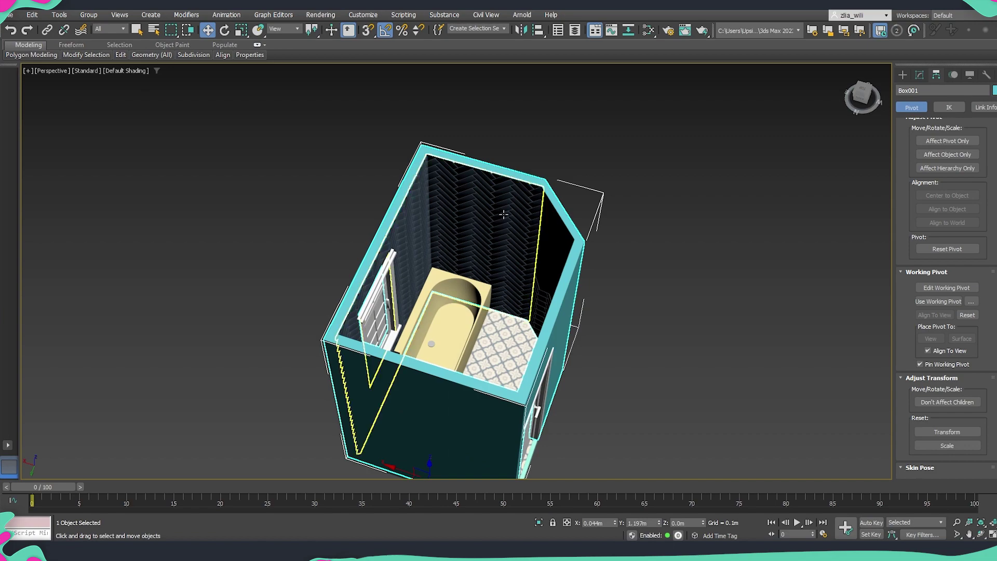
pyautogui.keyDown('alt'); pyautogui.moveTo(493, 262); pyautogui.dragTo(426, 367, button='middle'); pyautogui.keyUp('alt')
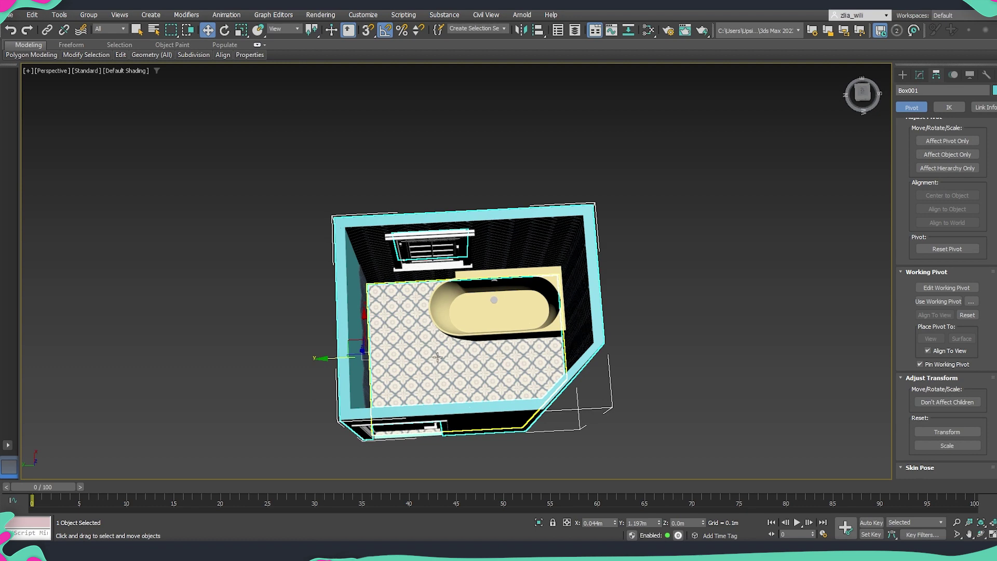
pyautogui.press('t')
pyautogui.scroll(-10, 639, 365)
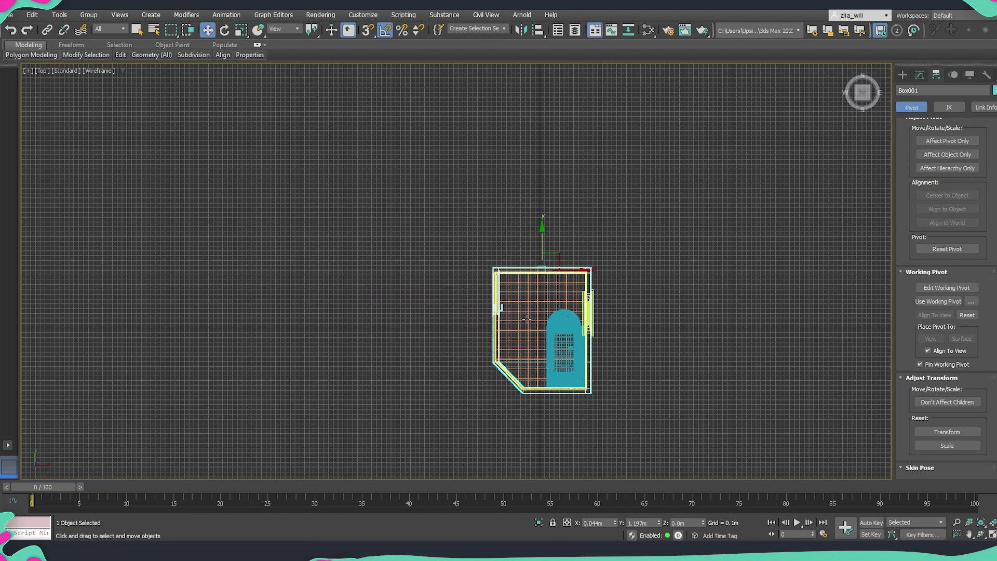
pyautogui.press('p')
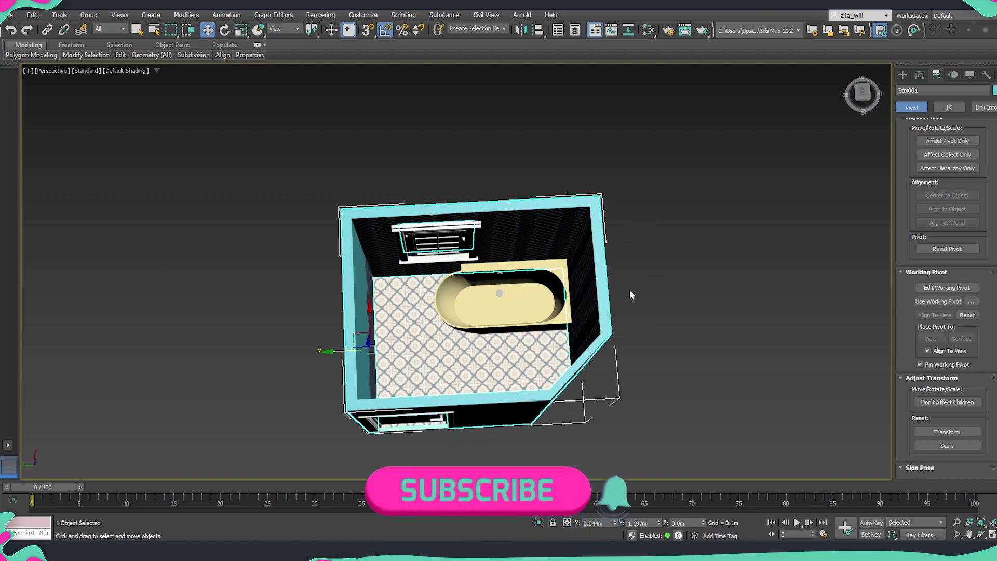
pyautogui.keyDown('alt'); pyautogui.moveTo(628, 296); pyautogui.dragTo(571, 293, button='middle'); pyautogui.keyUp('alt')
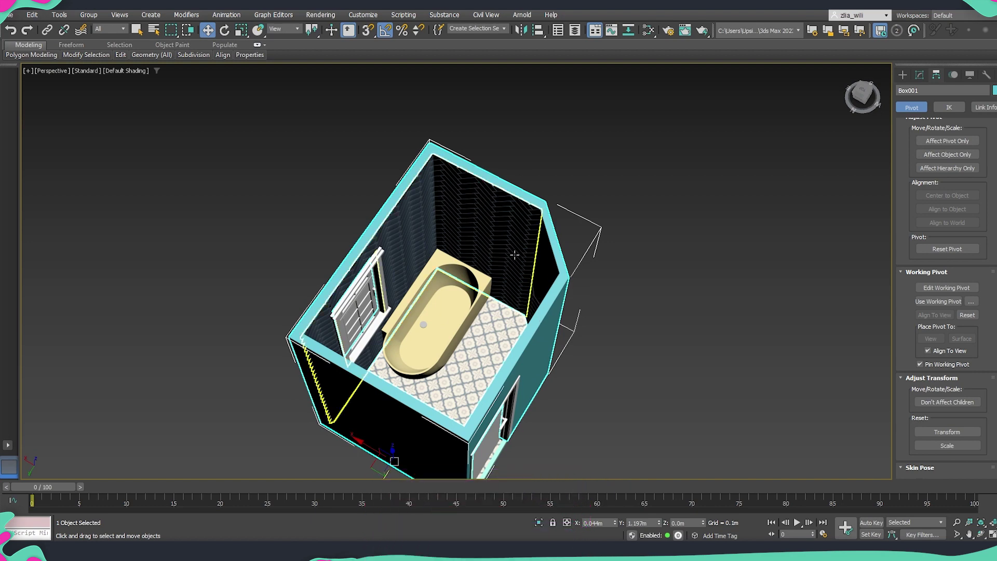
pyautogui.keyDown('alt'); pyautogui.moveTo(516, 254); pyautogui.dragTo(636, 294, button='middle'); pyautogui.keyUp('alt')
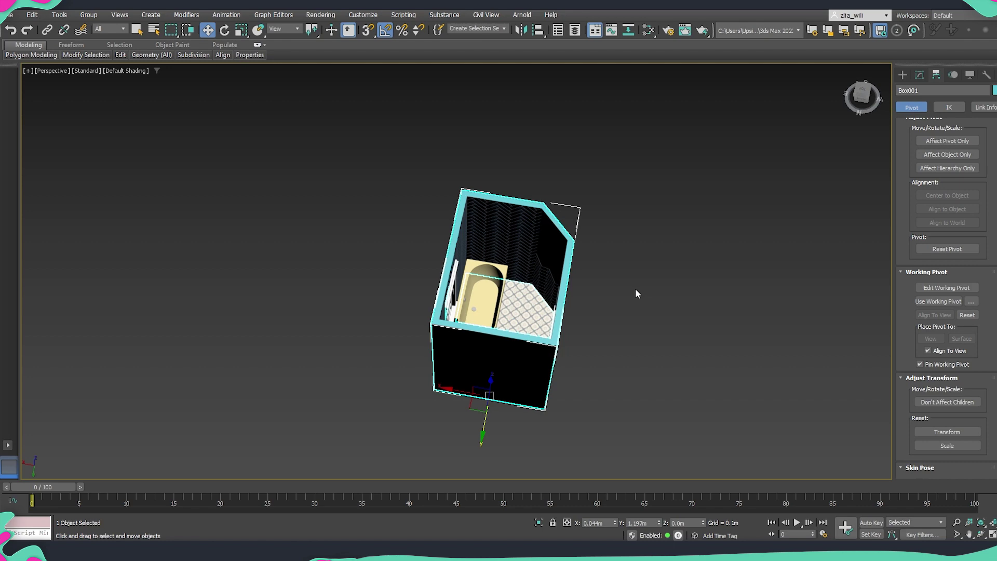
pyautogui.click(612, 344)
pyautogui.keyDown('alt'); pyautogui.moveTo(612, 344); pyautogui.dragTo(549, 245, button='middle'); pyautogui.keyUp('alt')
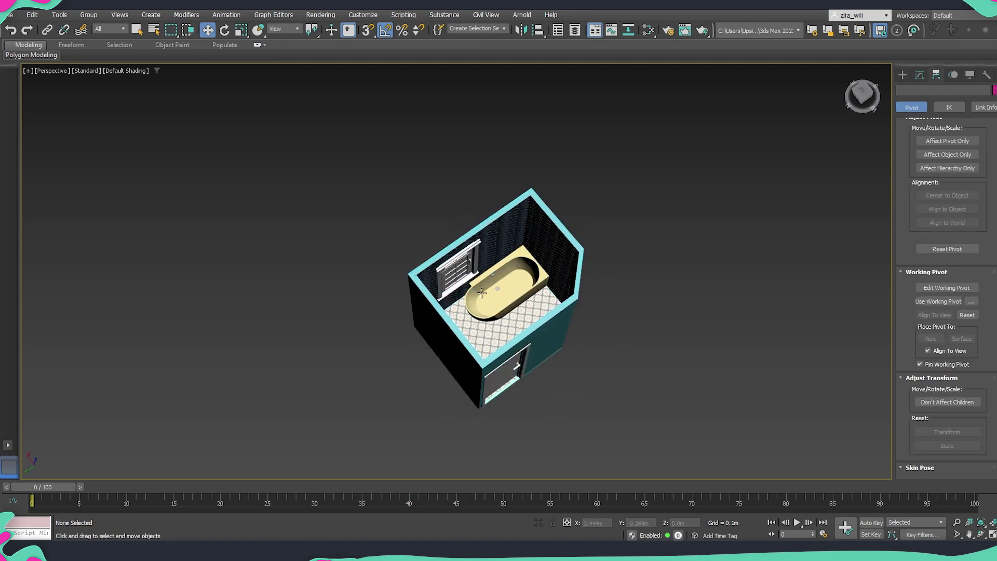
# - Select the bathtub and center its pivot to the object
pyautogui.scroll(5, 504, 298)
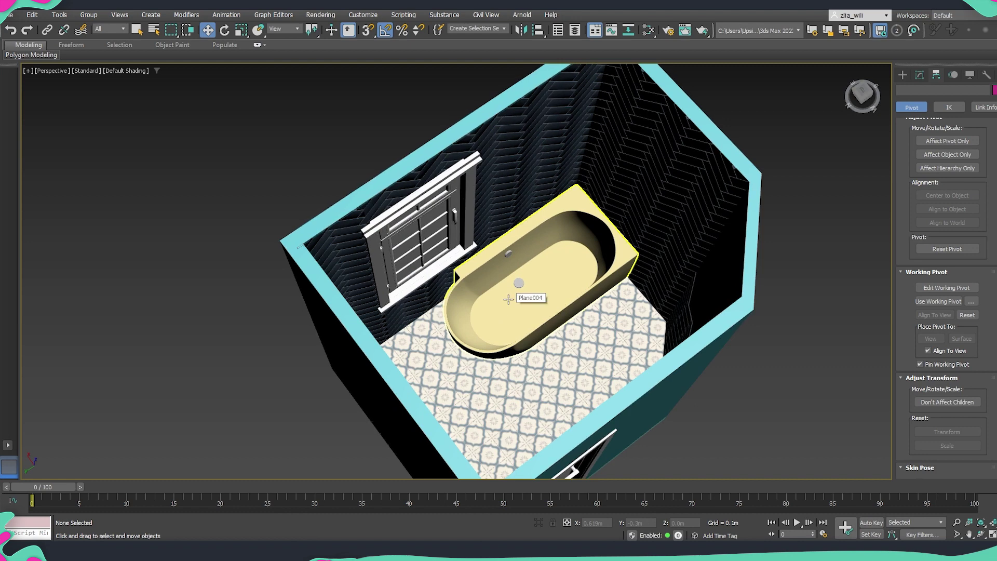
pyautogui.click(508, 300)
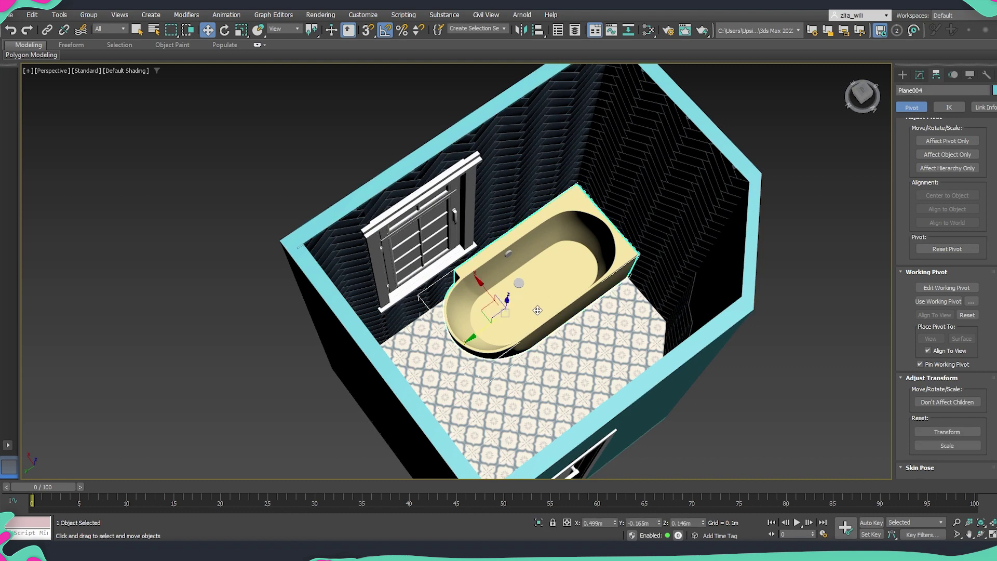
pyautogui.keyDown('alt'); pyautogui.moveTo(570, 276); pyautogui.dragTo(506, 296, button='middle'); pyautogui.keyUp('alt')
pyautogui.scroll(-3, 506, 296)
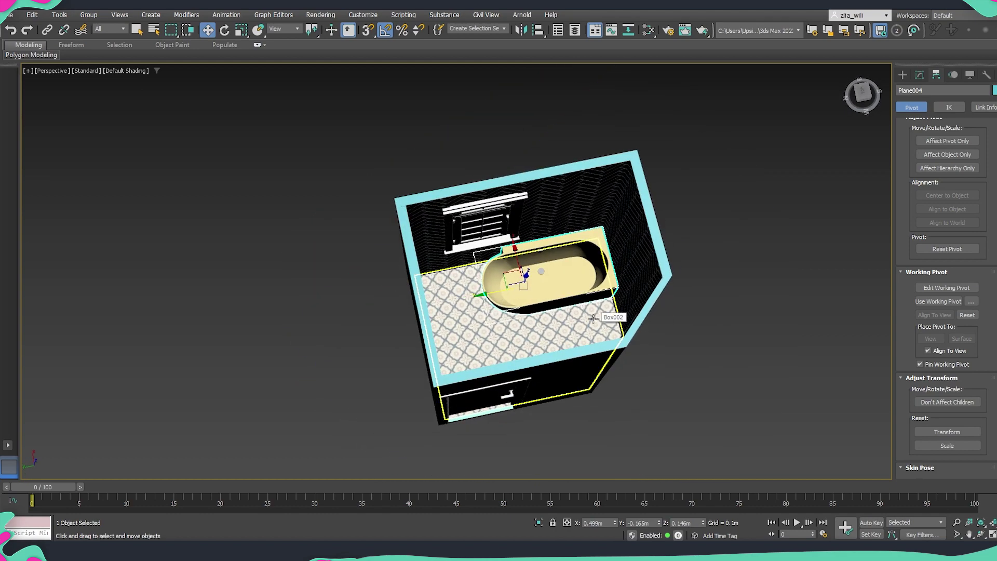
pyautogui.scroll(3, 594, 319)
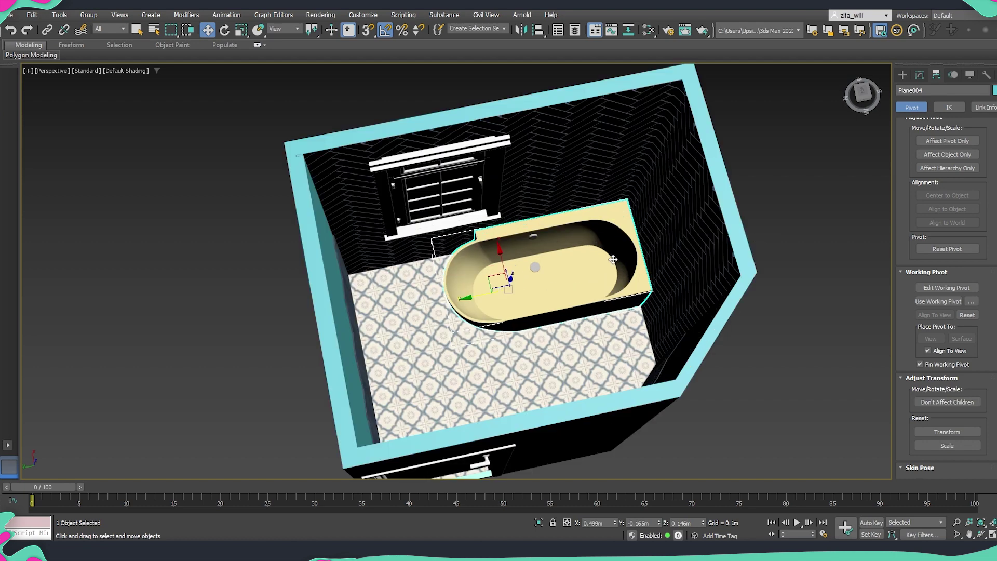
pyautogui.moveTo(552, 268)
pyautogui.keyDown('alt'); pyautogui.mouseDown(button='middle')
pyautogui.moveTo(561, 280)
pyautogui.moveTo(527, 354)
pyautogui.moveTo(540, 337)
pyautogui.mouseUp(button='middle'); pyautogui.keyUp('alt')
pyautogui.scroll(-3, 560, 284)
pyautogui.press('F3')
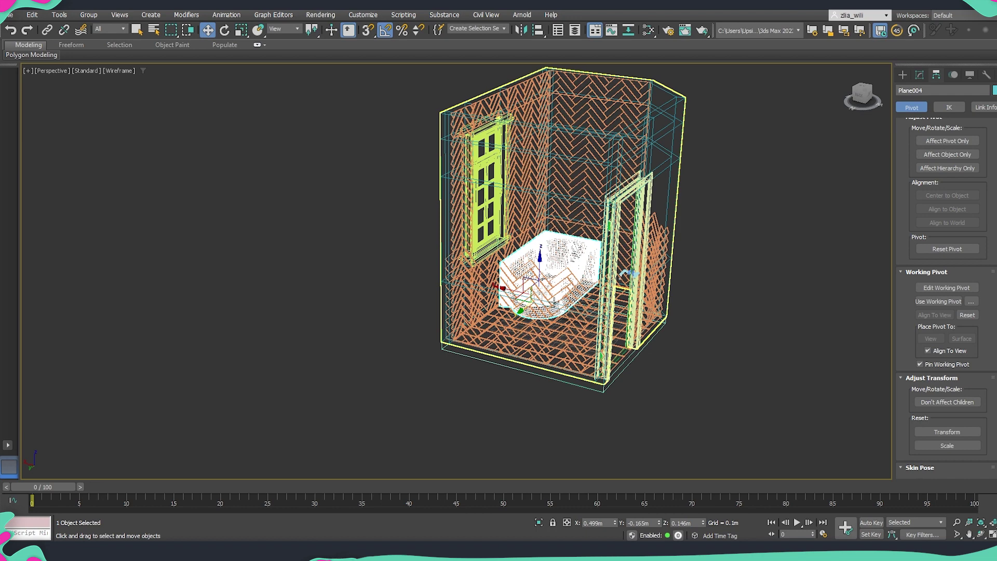
pyautogui.moveTo(639, 223)
pyautogui.keyDown('alt'); pyautogui.mouseDown(button='middle')
pyautogui.moveTo(608, 240)
pyautogui.moveTo(478, 245)
pyautogui.moveTo(416, 264)
pyautogui.mouseUp(button='middle'); pyautogui.keyUp('alt')
pyautogui.press('F3')
pyautogui.click(941, 141)
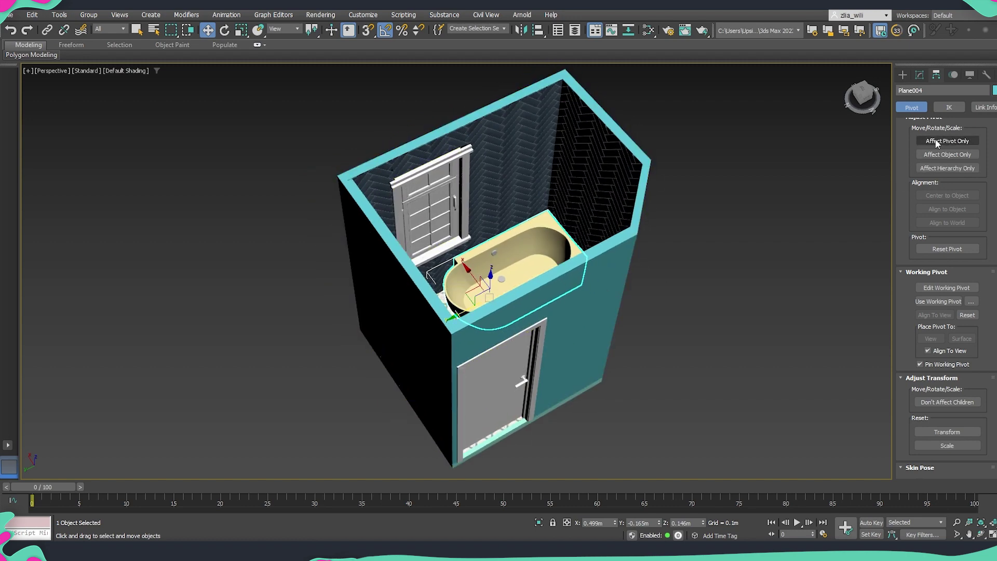
pyautogui.click(938, 196)
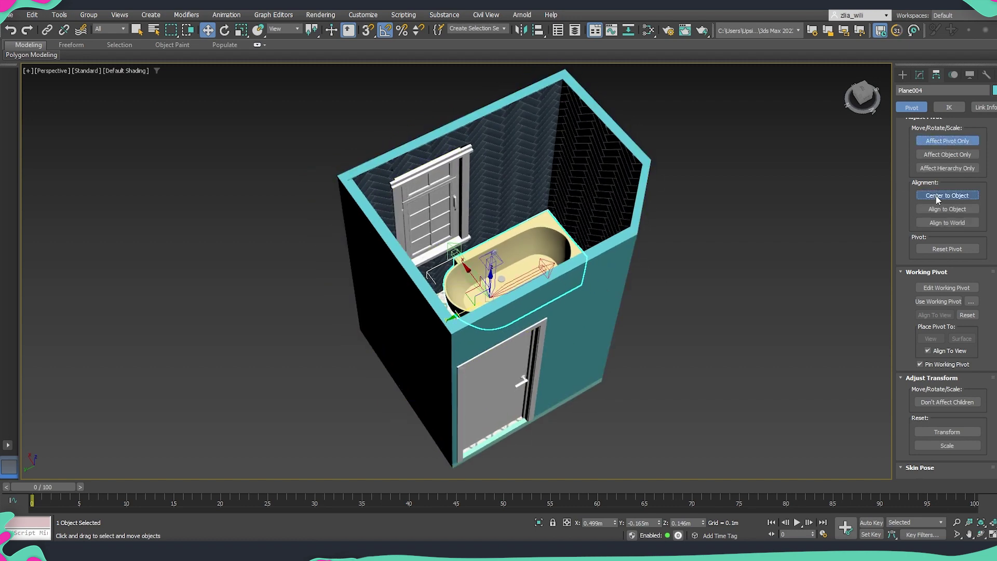
pyautogui.click(939, 143)
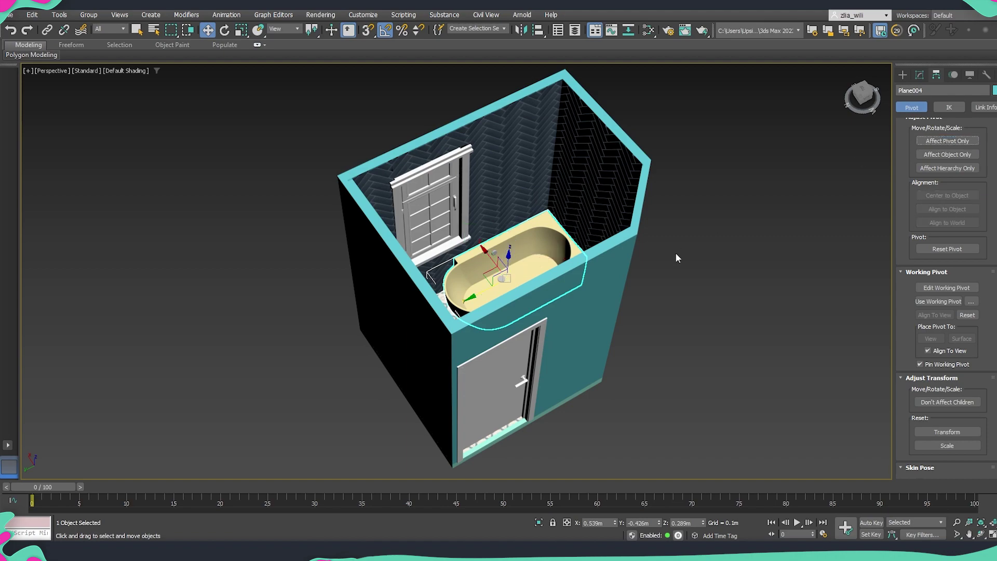
# - Check the bathtub in the front wireframe view and set its X and Y position to 0 m
pyautogui.press('f')
pyautogui.press('F3')
pyautogui.scroll(8, 670, 329)
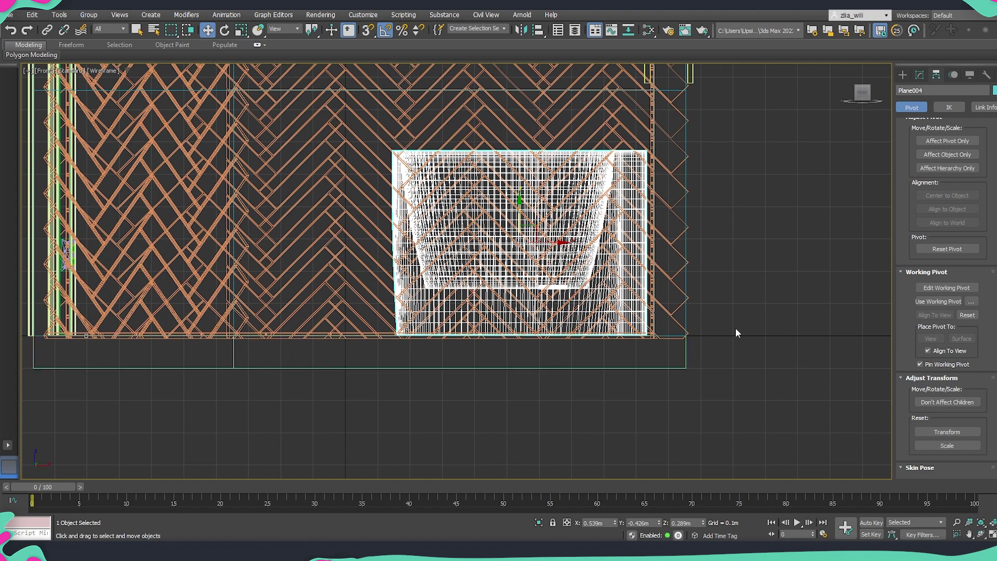
pyautogui.press('F3')
pyautogui.scroll(-5, 722, 361)
pyautogui.press('p')
pyautogui.keyDown('alt'); pyautogui.moveTo(676, 443); pyautogui.dragTo(653, 444, button='middle'); pyautogui.keyUp('alt')
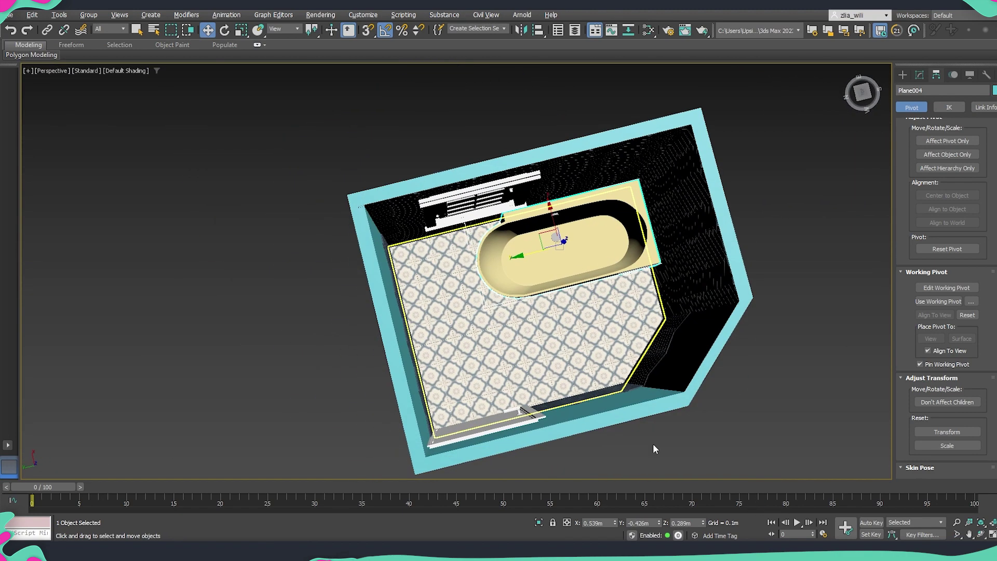
pyautogui.rightClick(658, 524)
pyautogui.rightClick(615, 523)
pyautogui.keyDown('alt'); pyautogui.moveTo(571, 426); pyautogui.dragTo(508, 388, button='middle'); pyautogui.keyUp('alt')
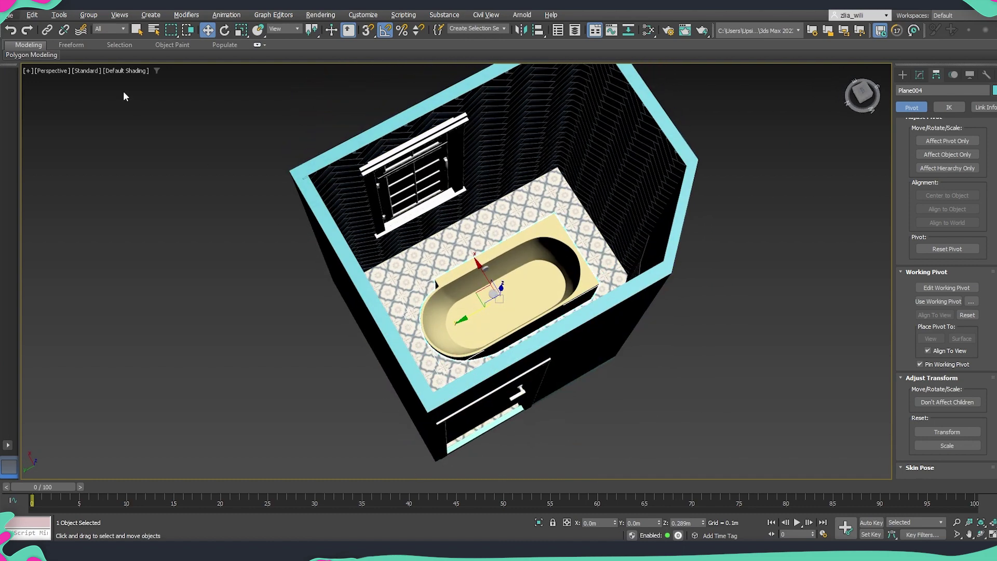
# - Export only the selected bathtub as an FBX into the folder with the other mesh files, pasting the copied file name
pyautogui.click(8, 14)
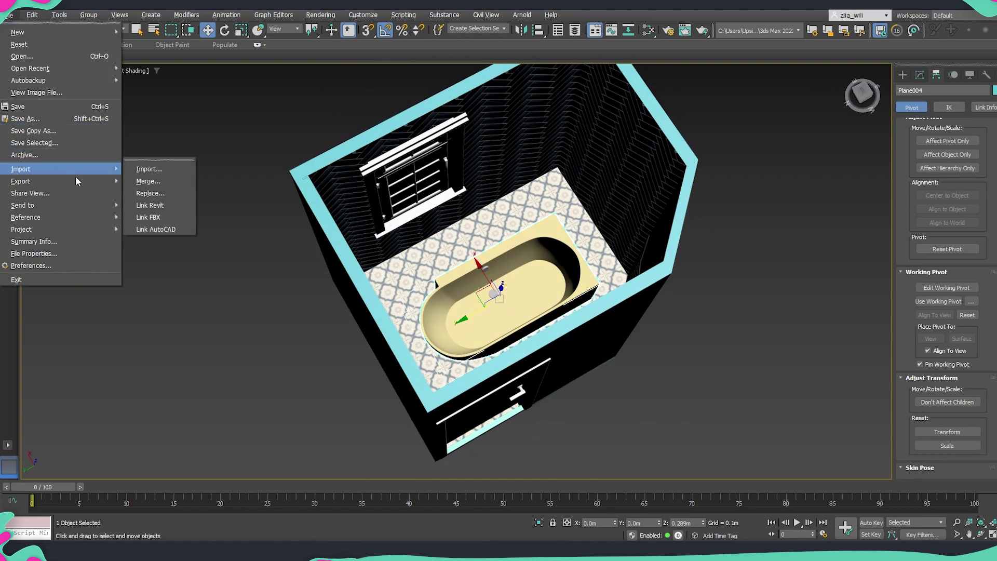
pyautogui.moveTo(48, 180)
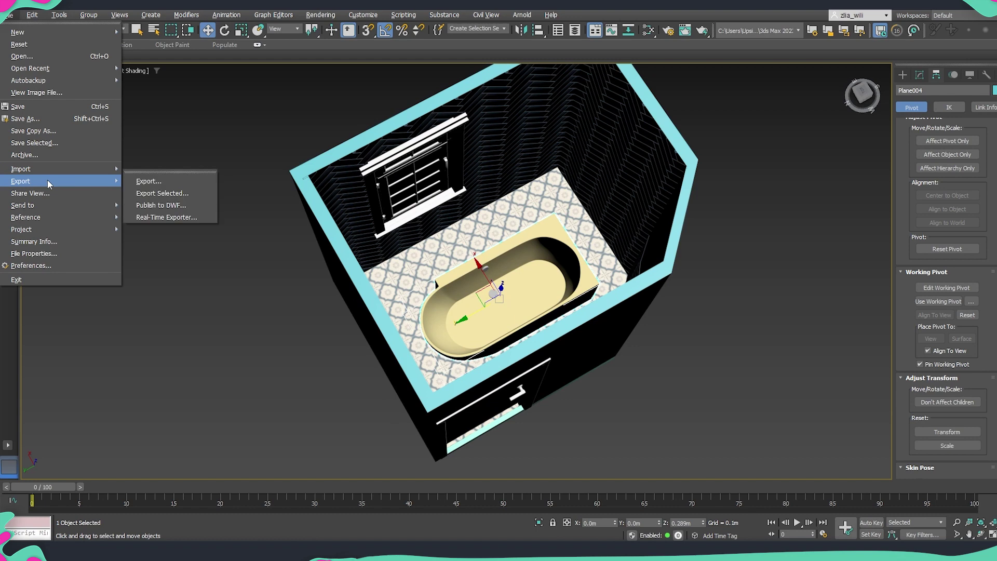
pyautogui.click(158, 194)
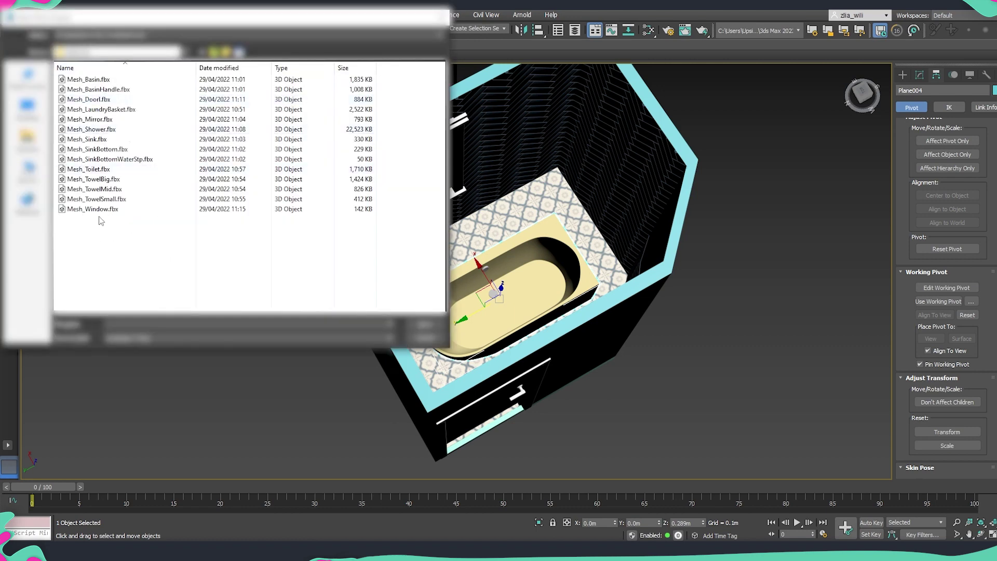
pyautogui.doubleClick(130, 324)
pyautogui.hotkey('ctrl', 'v')
pyautogui.hotkey('ctrl', 'v')
pyautogui.click(427, 326)
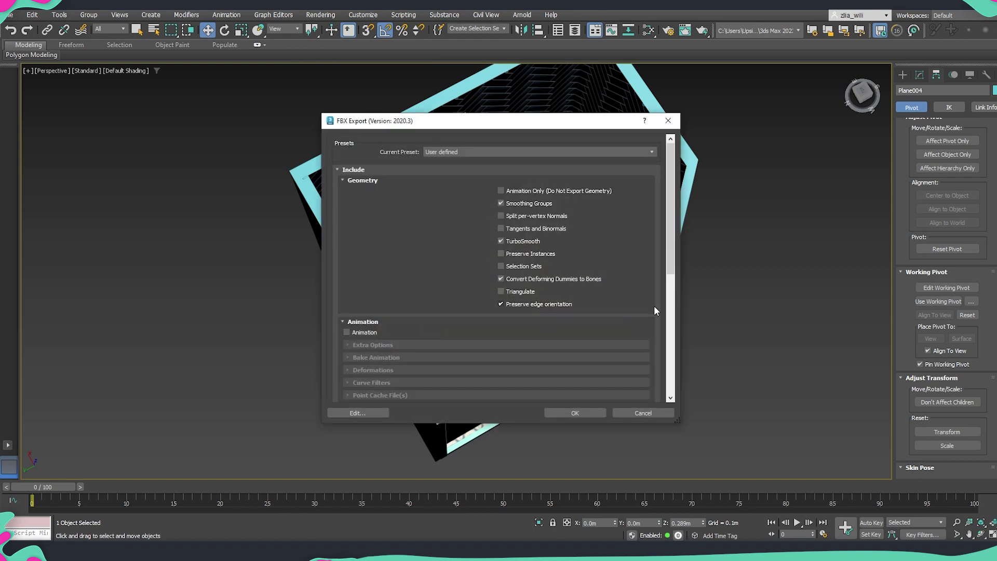
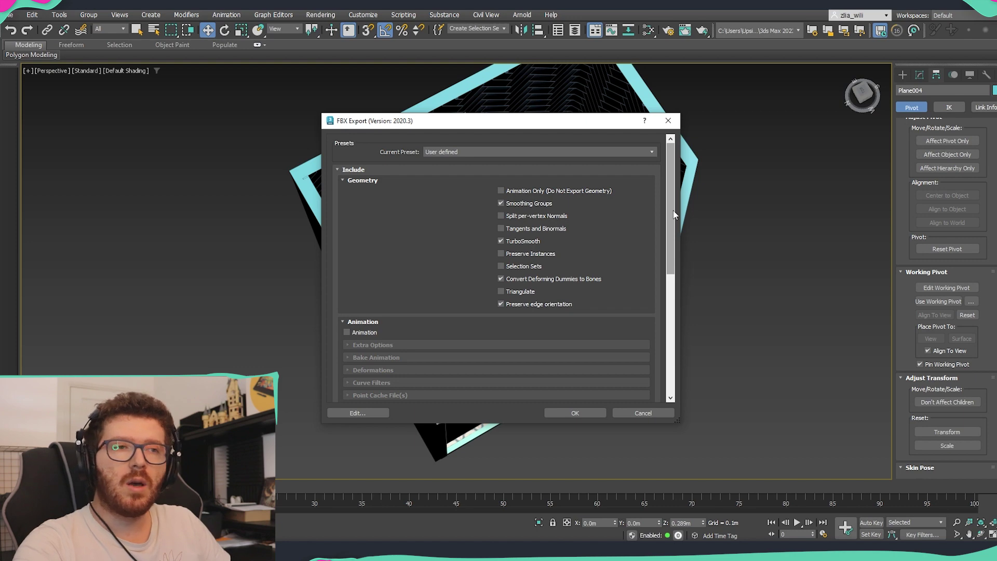
# - Review the FBX export options down to the units, switching automatic unit conversion off and back on
pyautogui.moveTo(674, 214); pyautogui.dragTo(675, 222)
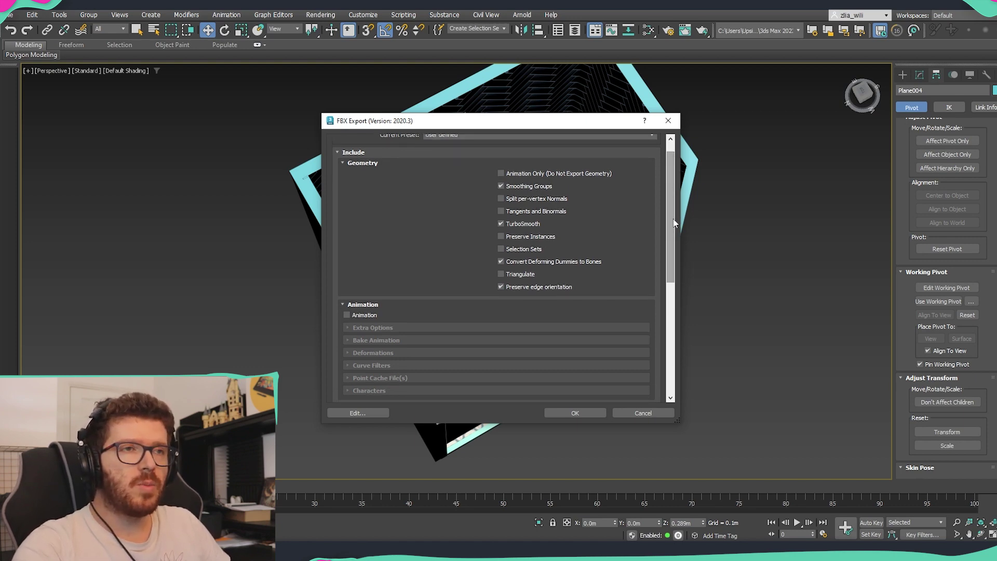
pyautogui.moveTo(674, 223); pyautogui.dragTo(672, 341)
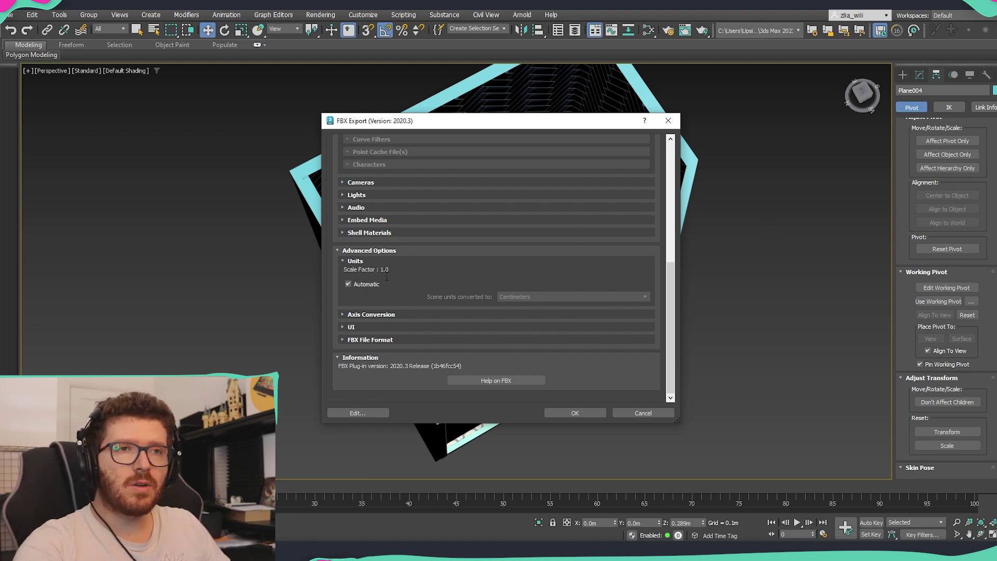
pyautogui.click(349, 285)
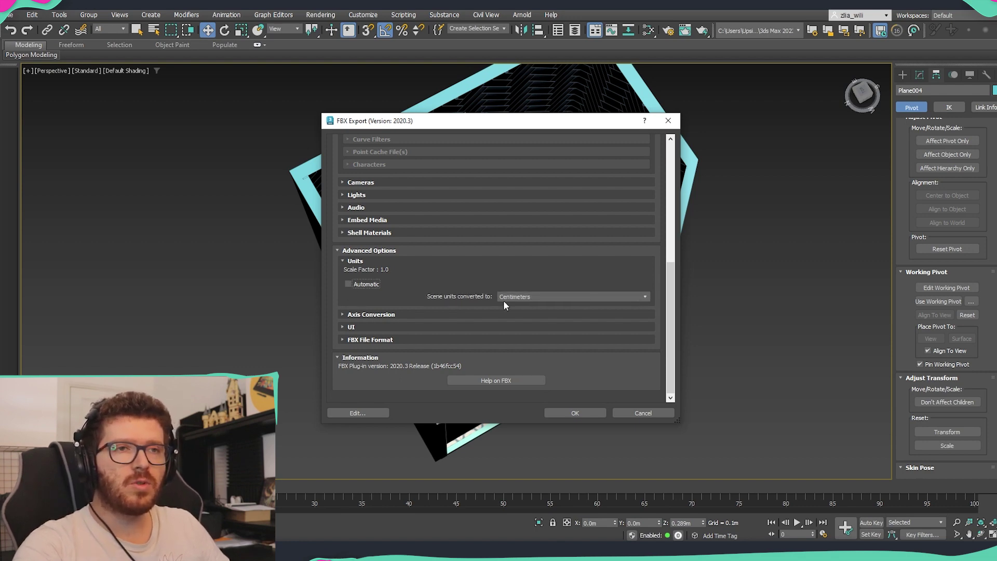
pyautogui.click(363, 288)
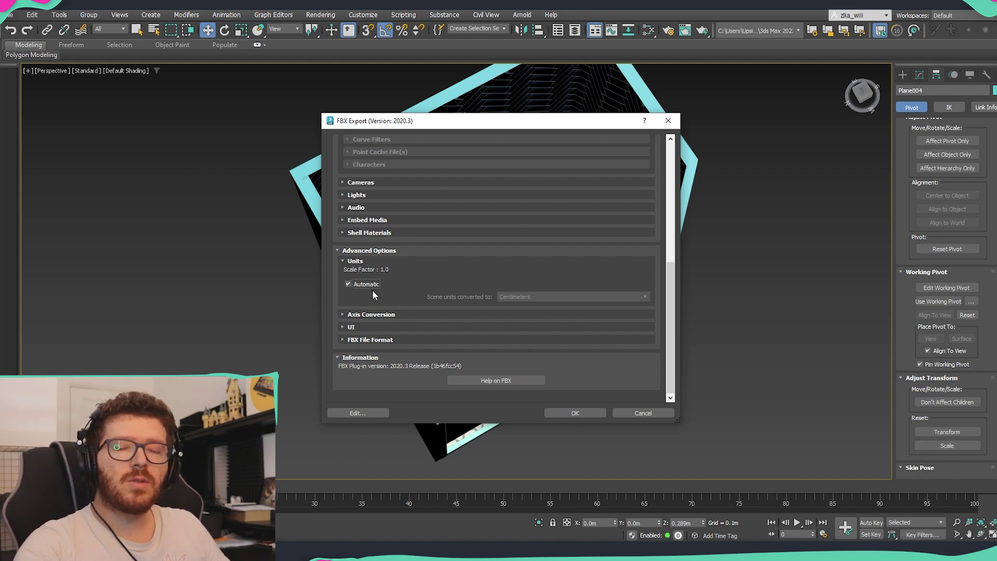
# - Complete the bathtub's FBX export with the current options and hide the bathtub in the scene
pyautogui.click(579, 413)
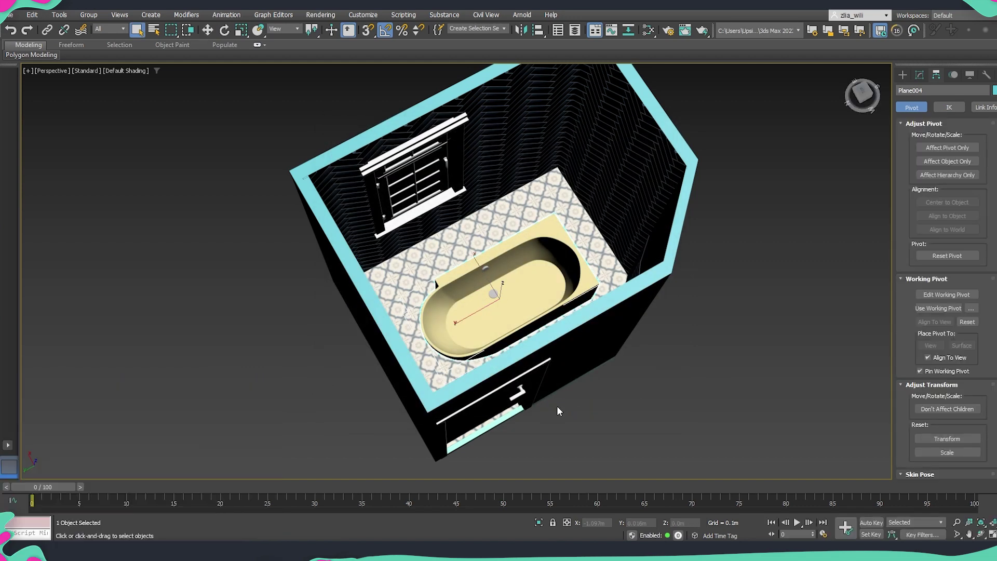
pyautogui.press('q')
pyautogui.rightClick(496, 286)
pyautogui.click(518, 248)
pyautogui.keyDown('alt'); pyautogui.moveTo(519, 249); pyautogui.dragTo(624, 246, button='middle'); pyautogui.keyUp('alt')
# - Select the room shell and inspect its geometry in wireframe before returning to shaded display
pyautogui.click(624, 257)
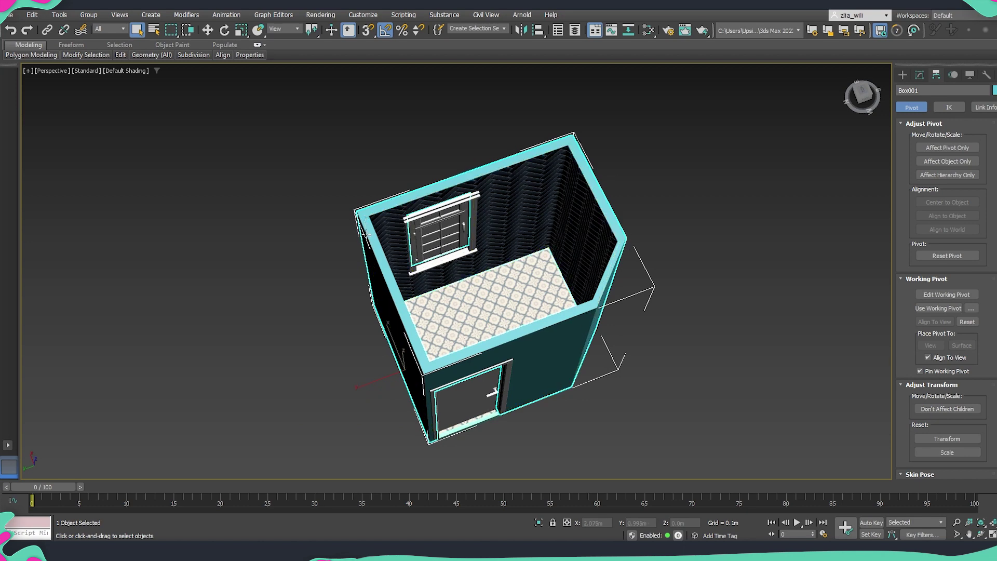
pyautogui.press('F3')
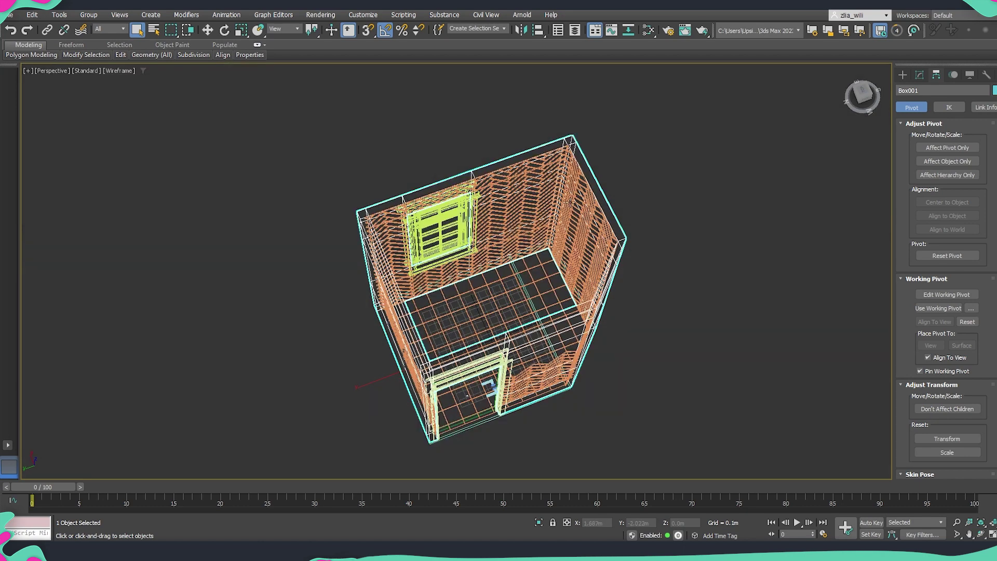
pyautogui.click(533, 214)
pyautogui.click(515, 286)
pyautogui.press('F3')
pyautogui.keyDown('alt'); pyautogui.moveTo(516, 286); pyautogui.dragTo(499, 304, button='middle'); pyautogui.keyUp('alt')
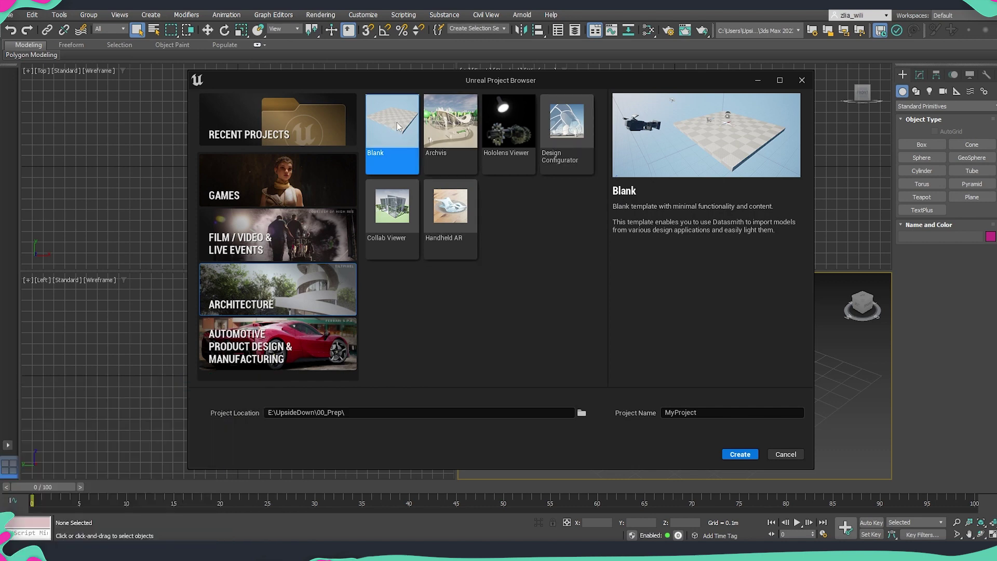
# - In Unreal Engine, create a Blank architecture project named Bath in the E:\UpsideDown\00_Prep\ folder
pyautogui.doubleClick(734, 412)
pyautogui.write('Bath')
pyautogui.hotkey('ctrl', 'a')
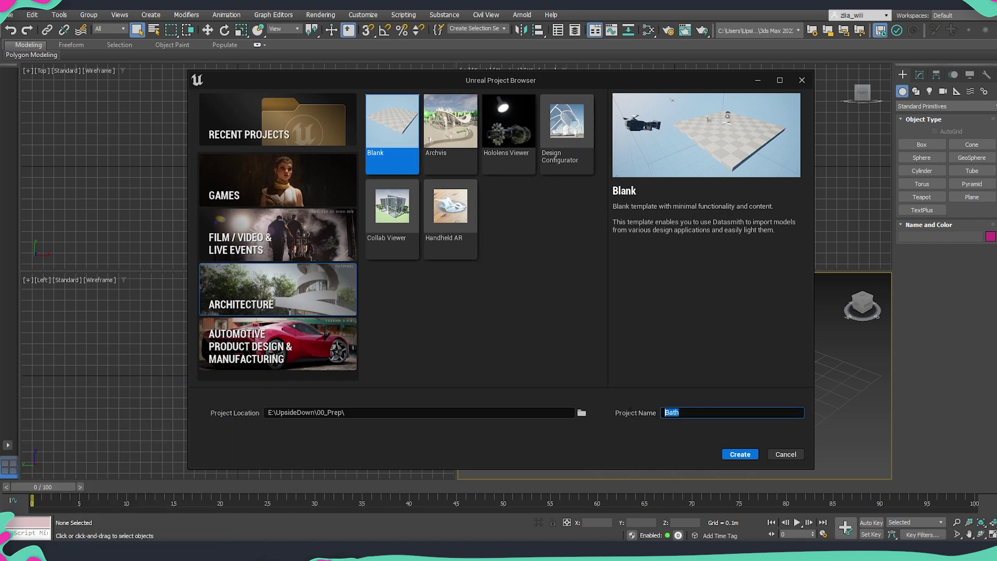
pyautogui.click(684, 416)
pyautogui.hotkey('ctrl', 'a')
pyautogui.click(739, 455)
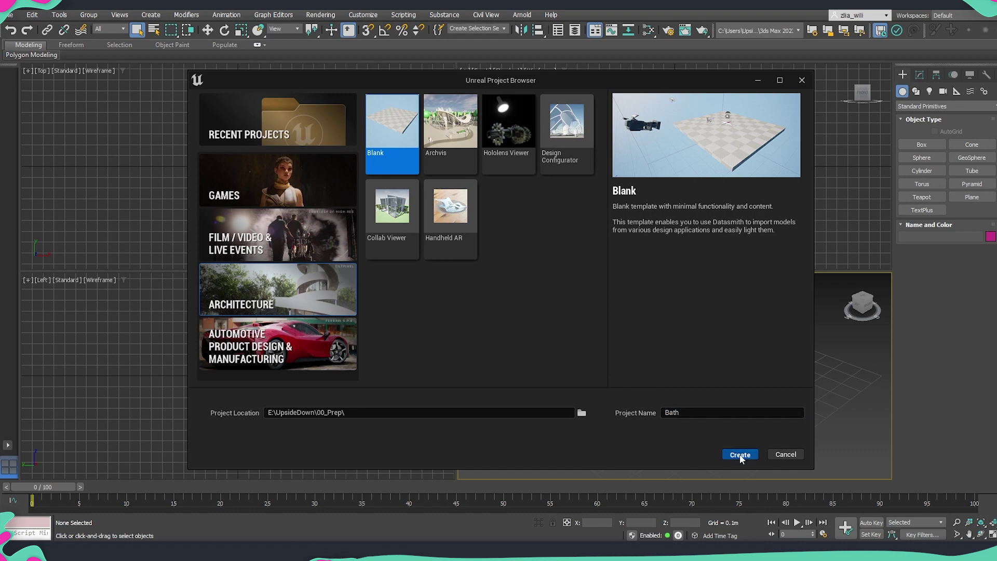
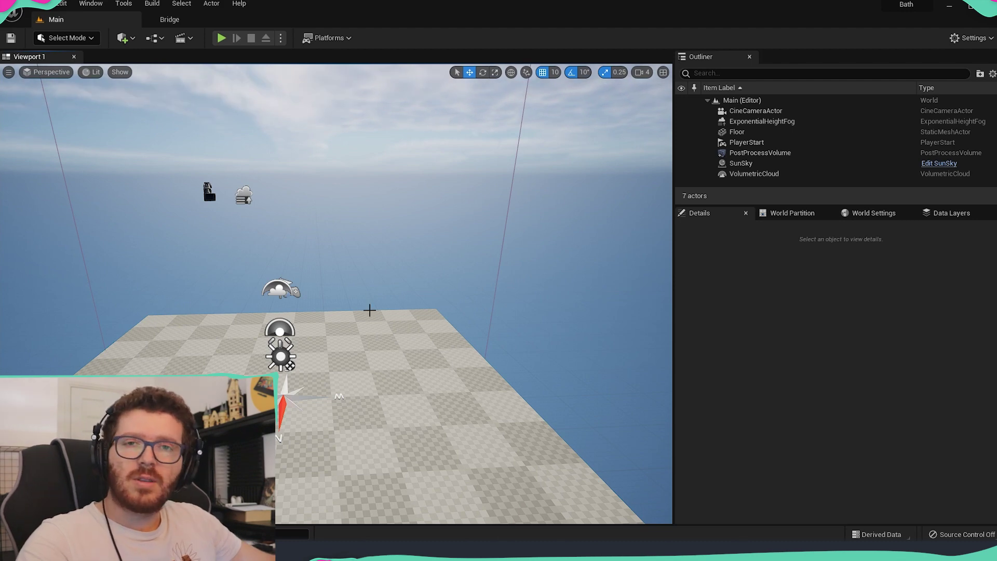
# - Look around the new level and select the Floor and SunSky actors to examine what the scene contains
pyautogui.moveTo(380, 329); pyautogui.dragTo(375, 326, button='right')
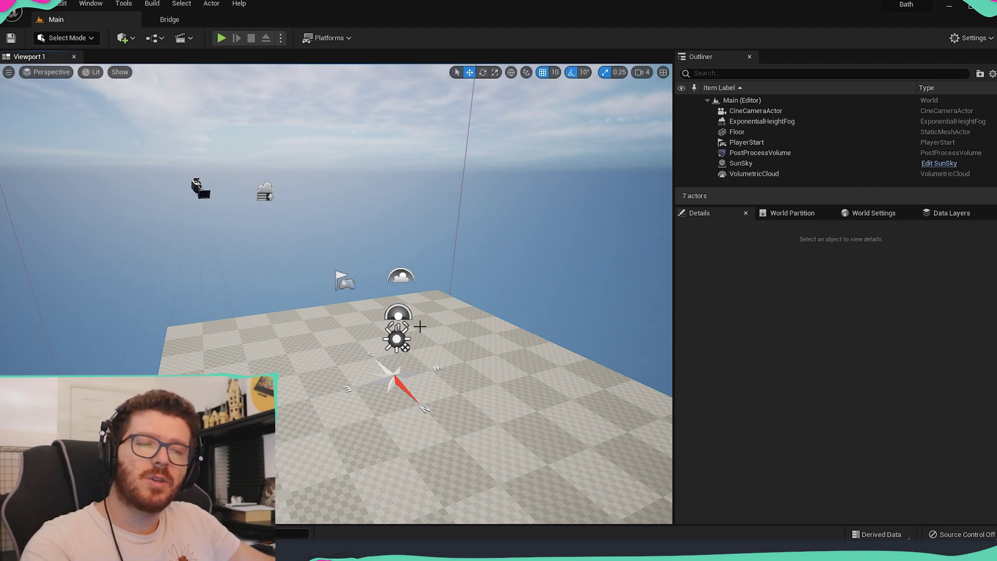
pyautogui.moveTo(399, 329); pyautogui.dragTo(380, 337, button='right')
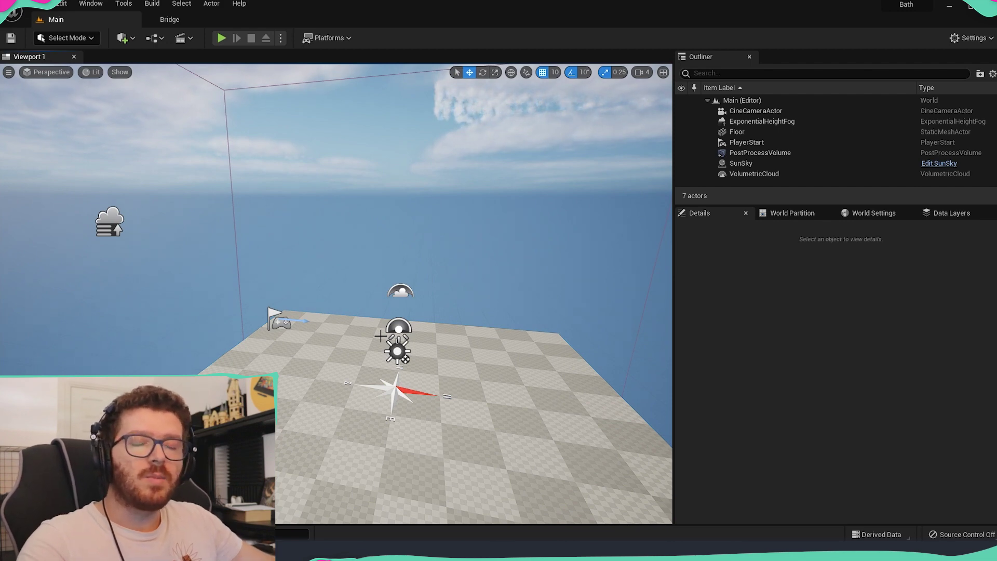
pyautogui.moveTo(403, 395)
pyautogui.mouseDown(button='right')
pyautogui.moveTo(387, 410)
pyautogui.moveTo(429, 403)
pyautogui.moveTo(417, 399)
pyautogui.mouseUp(button='right')
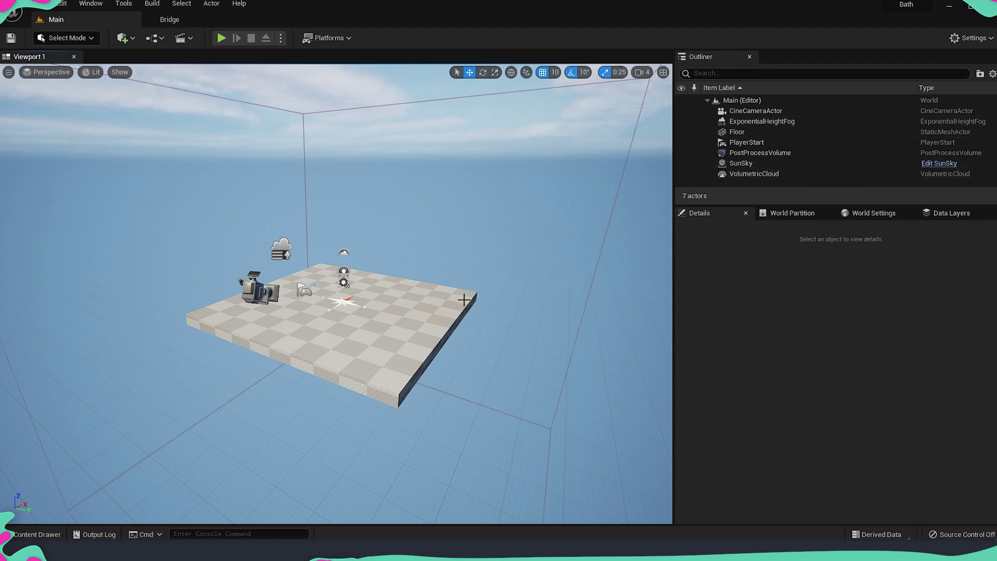
pyautogui.click(369, 320)
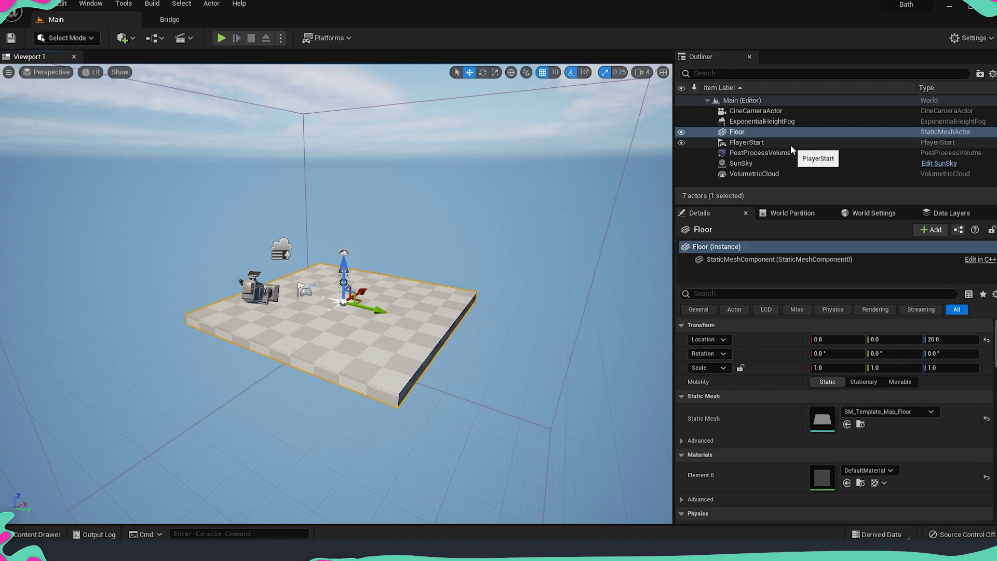
pyautogui.click(781, 163)
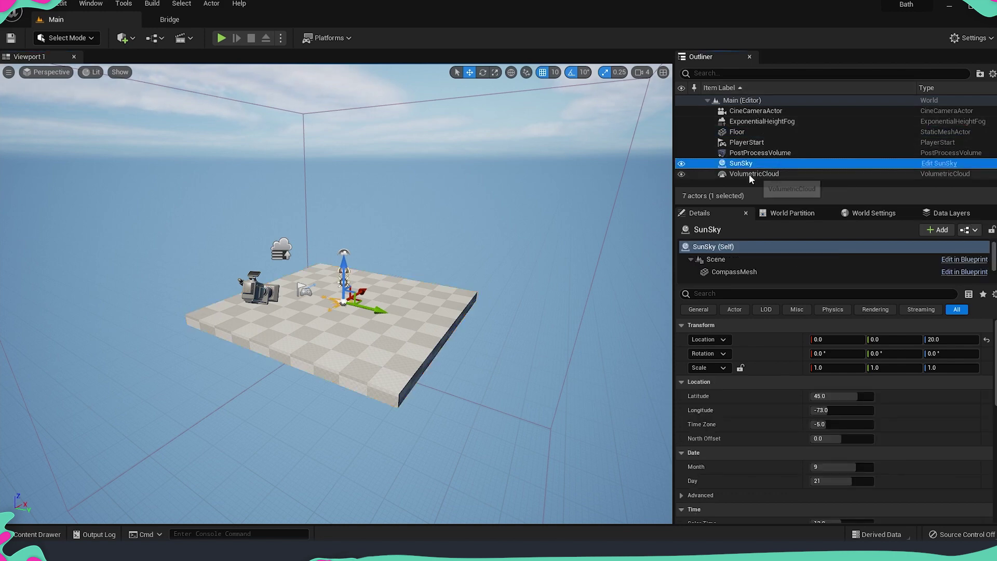
pyautogui.click(737, 73)
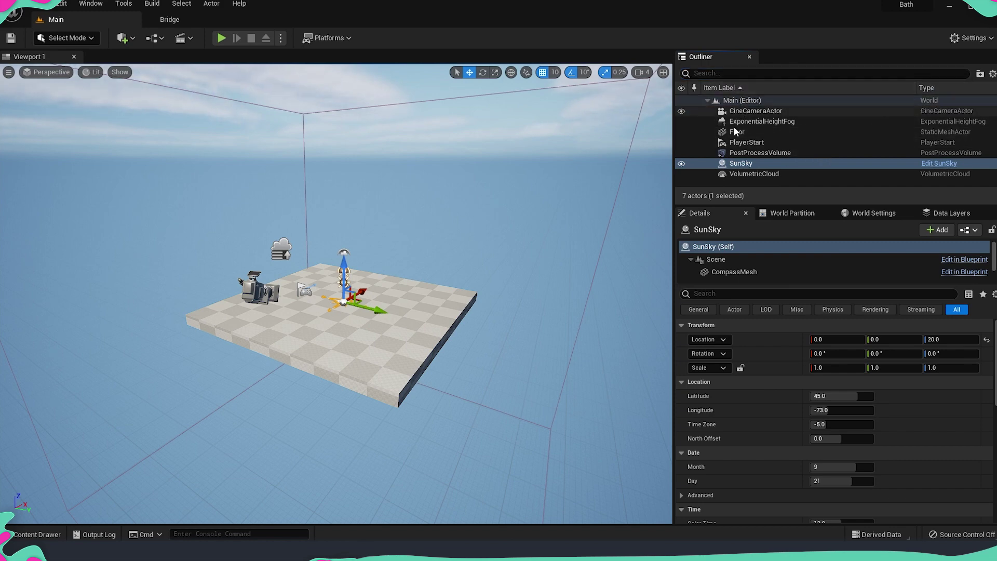
pyautogui.doubleClick(713, 164)
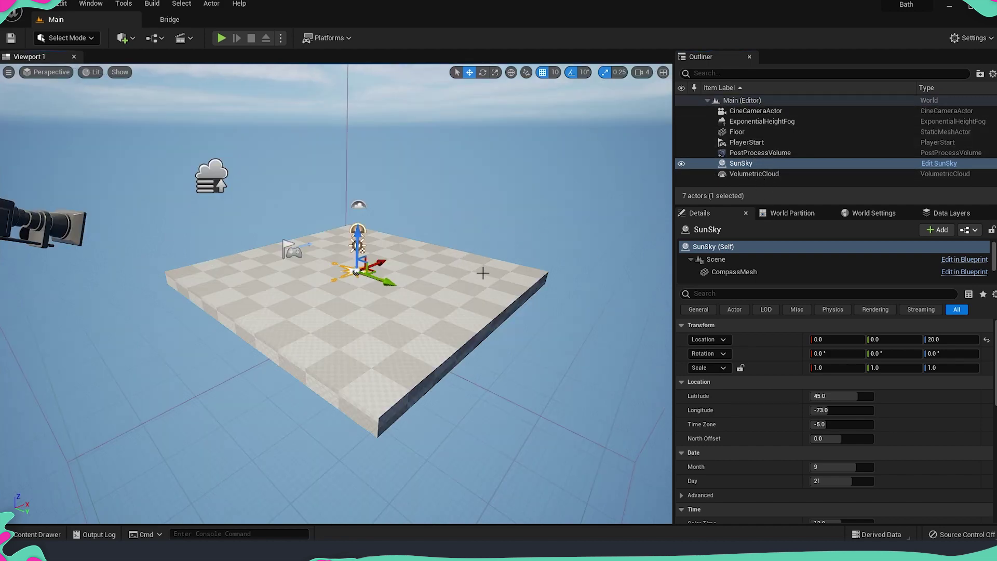
# - Hide the Floor actor and undo the hiding, and also toggle its visibility off and back on
pyautogui.scroll(3, 483, 272)
pyautogui.click(431, 279)
pyautogui.keyDown('alt'); pyautogui.moveTo(432, 278); pyautogui.dragTo(378, 350); pyautogui.keyUp('alt')
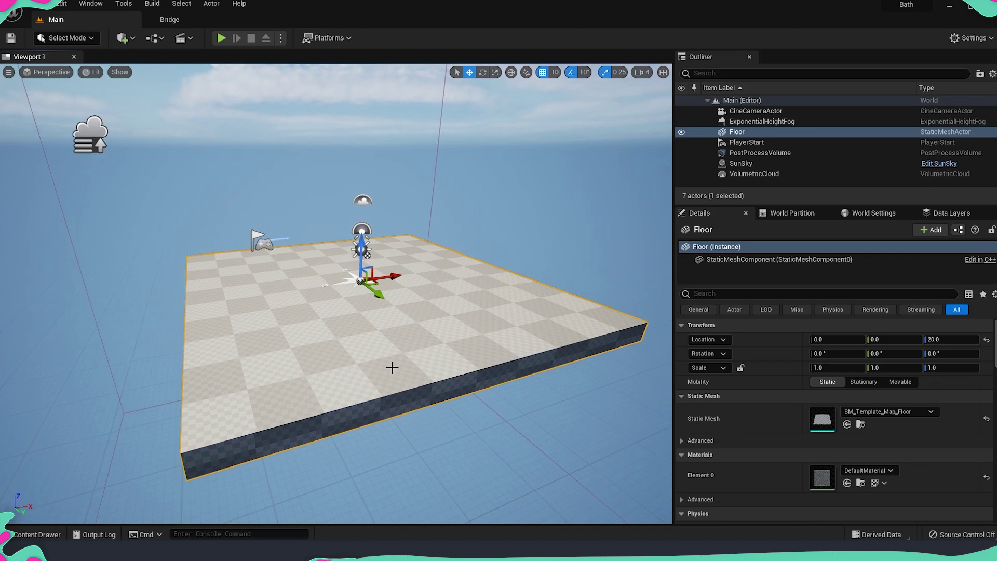
pyautogui.rightClick(408, 300)
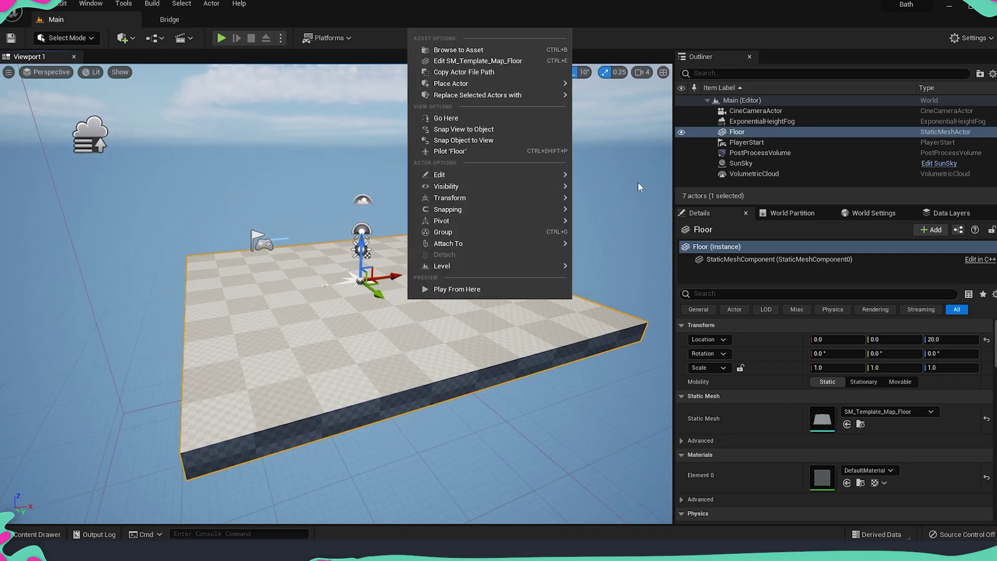
pyautogui.moveTo(472, 186)
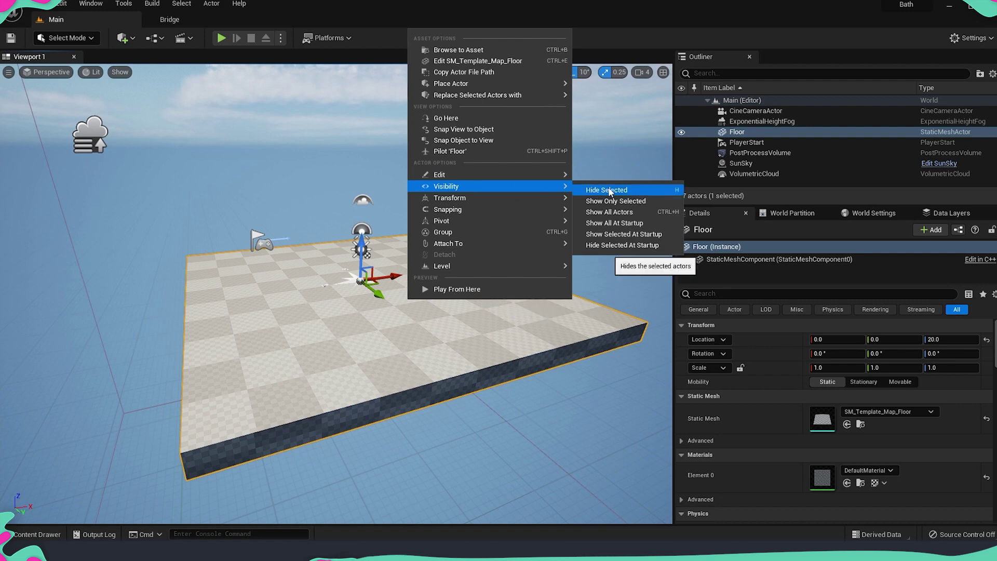
pyautogui.keyDown('alt'); pyautogui.moveTo(345, 342); pyautogui.dragTo(373, 351); pyautogui.keyUp('alt')
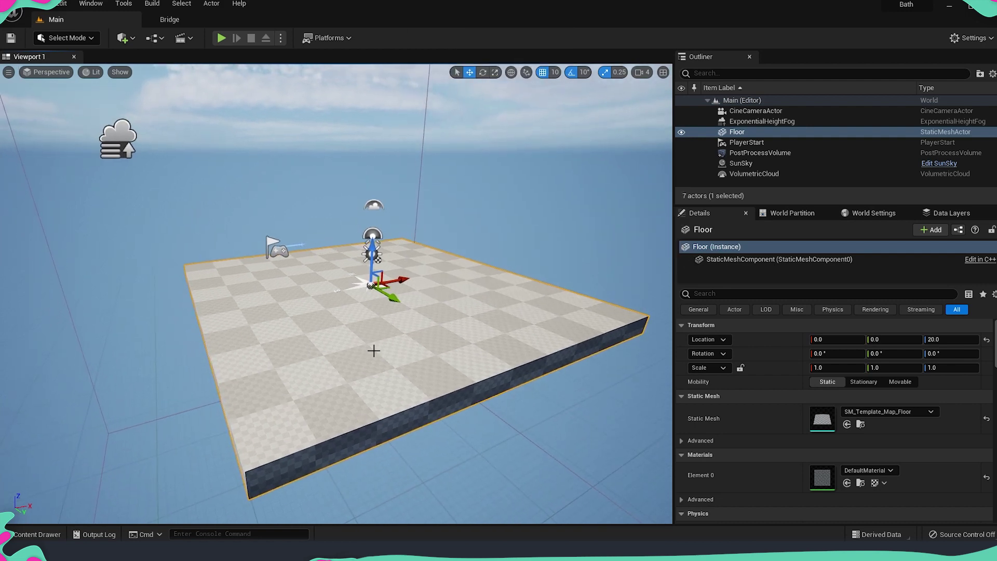
pyautogui.press('h')
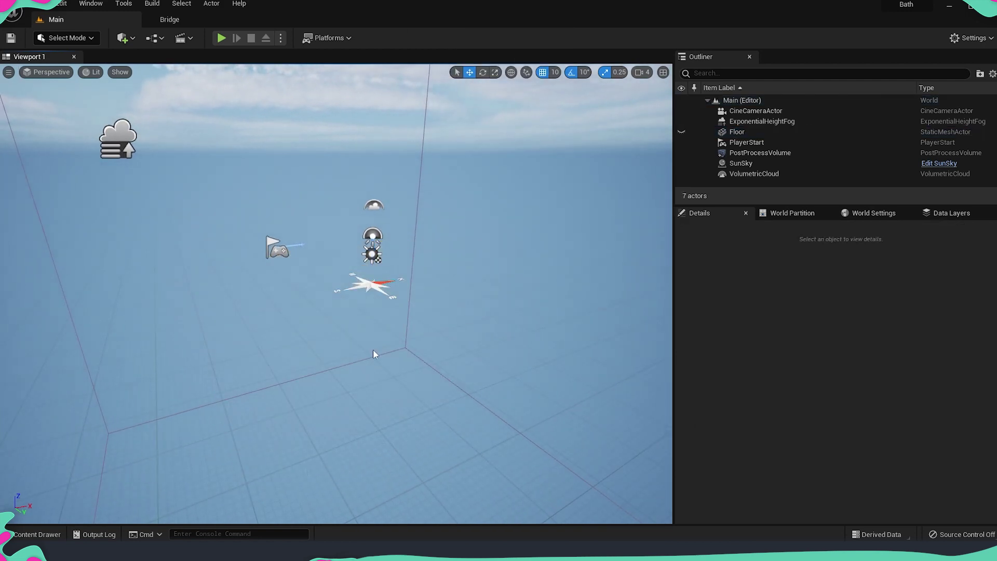
pyautogui.hotkey('ctrl', 'z')
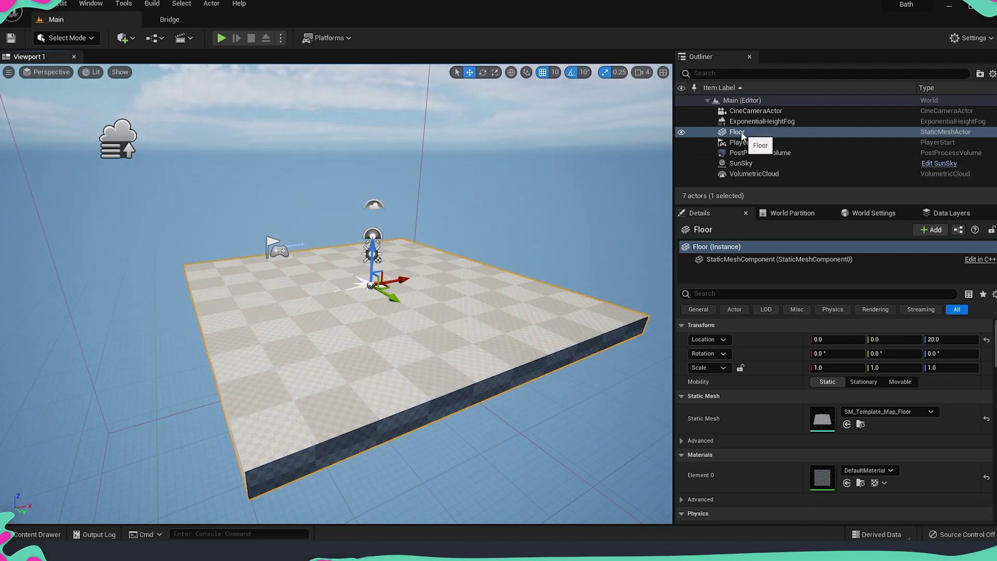
pyautogui.click(680, 133)
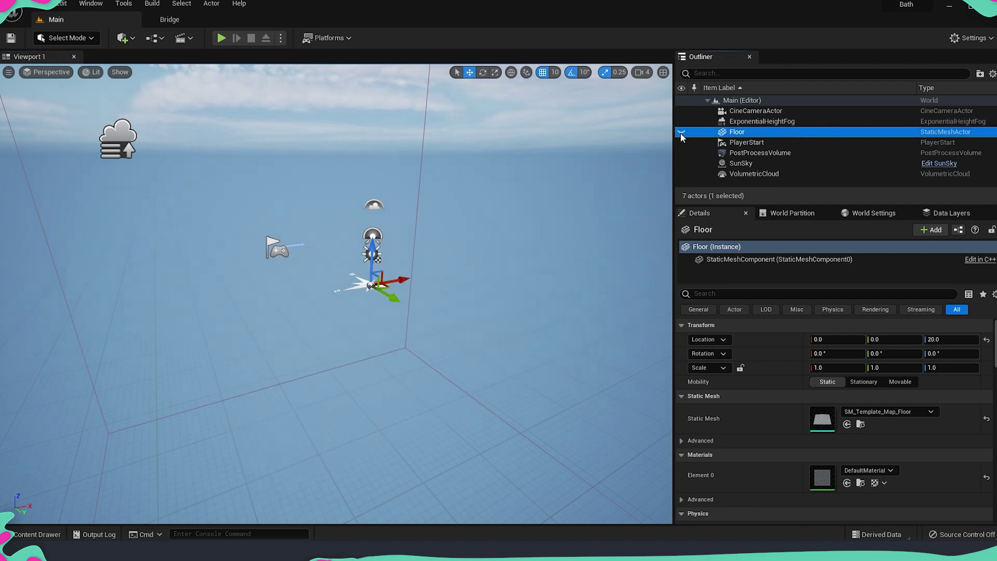
pyautogui.click(680, 133)
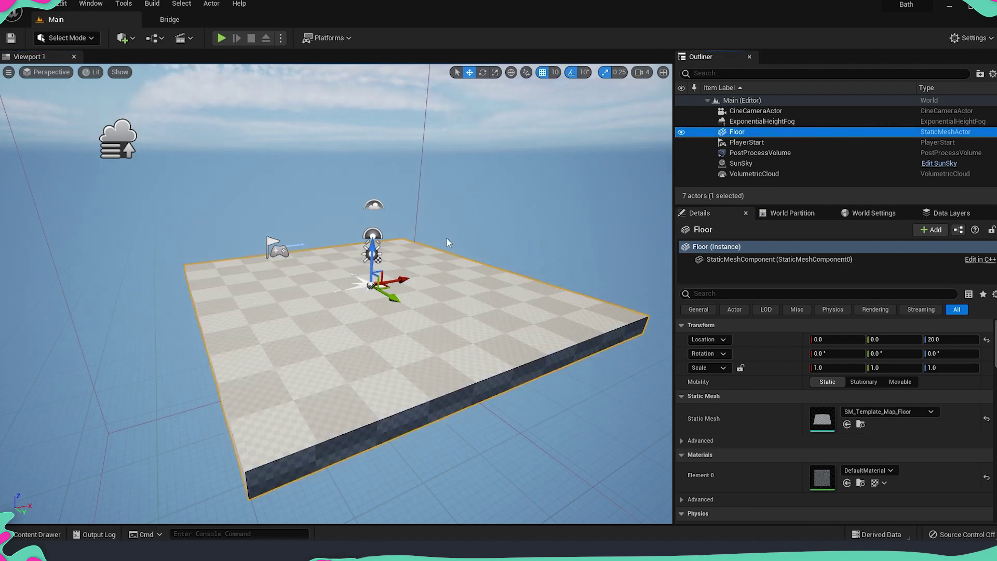
# - Select the SunSky actor by its icon in the scene and focus the view on it
pyautogui.moveTo(443, 266); pyautogui.dragTo(438, 278, button='right')
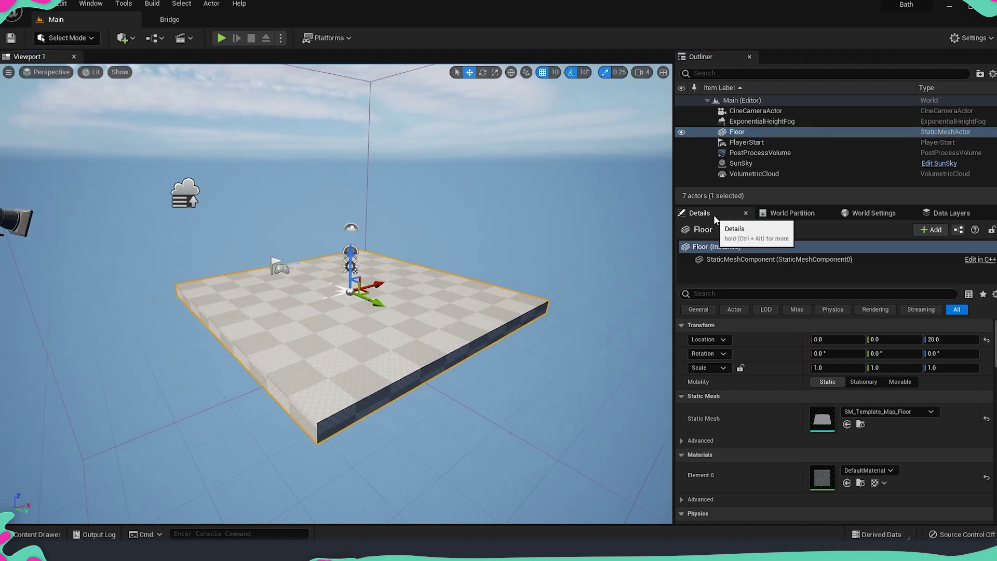
pyautogui.click(351, 251)
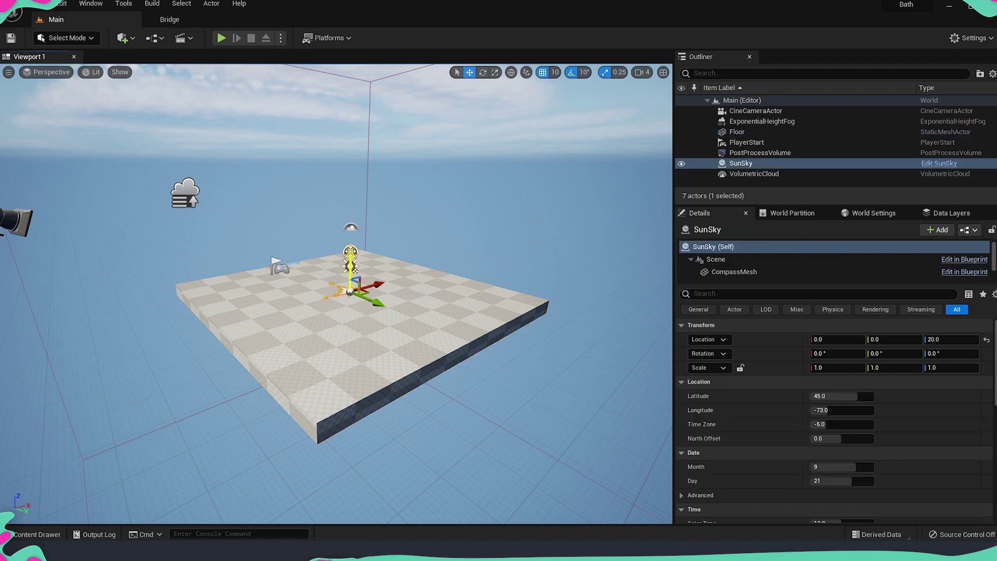
pyautogui.click(351, 227)
pyautogui.click(349, 264)
pyautogui.moveTo(416, 310); pyautogui.dragTo(264, 238)
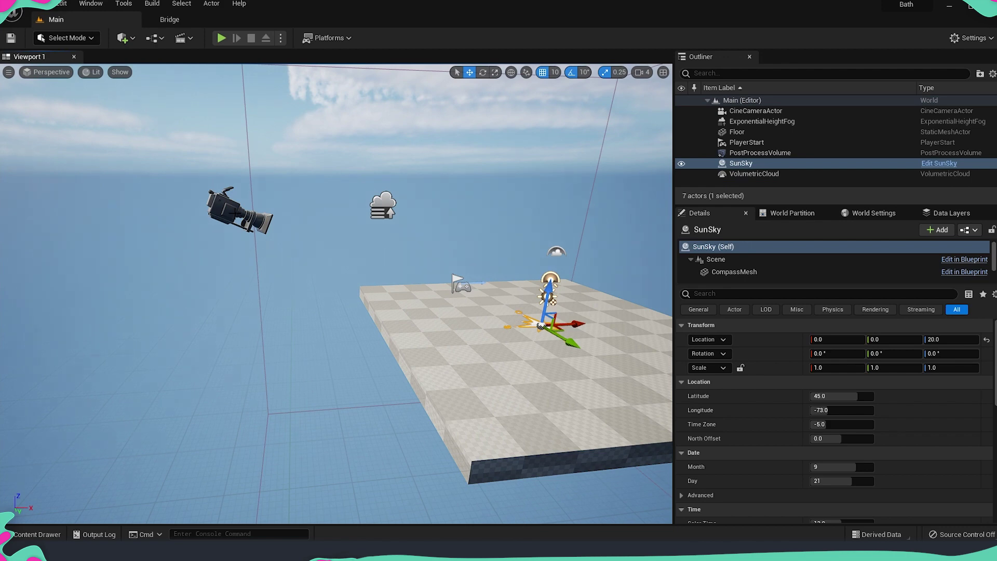
pyautogui.press('f')
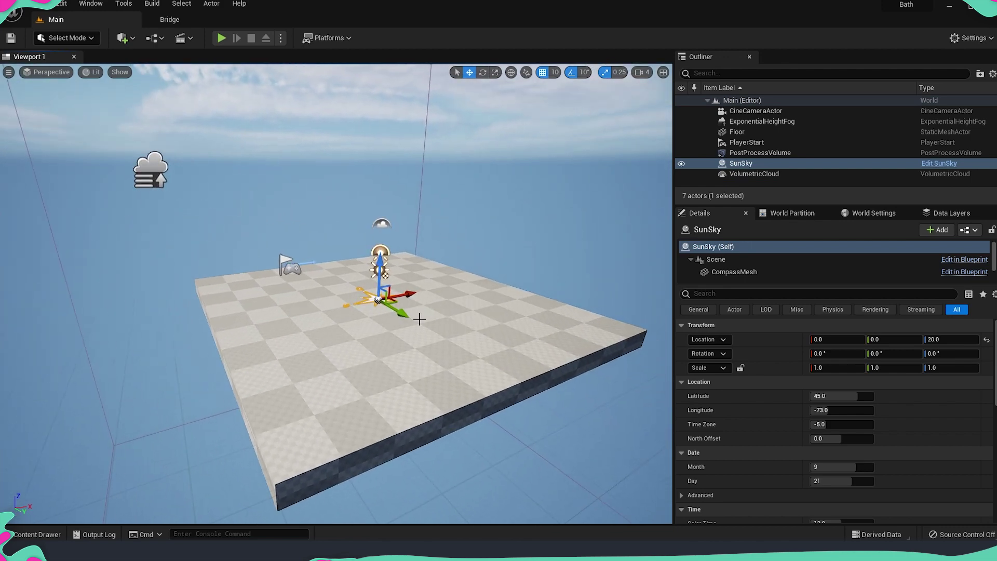
# - Examine the properties of the Floor and SunSky actors, from transform and materials down to the general actor settings
pyautogui.click(419, 319)
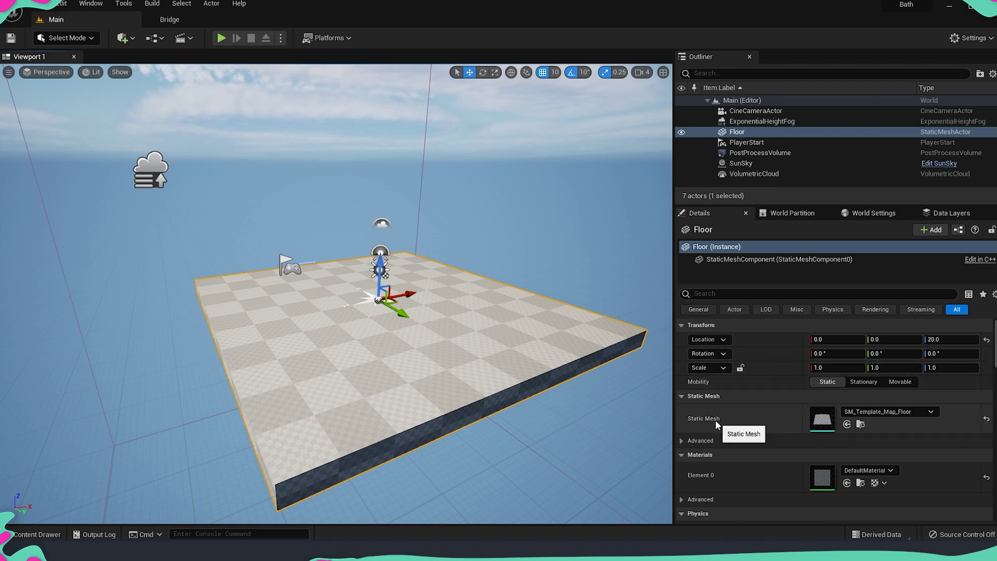
pyautogui.scroll(-1, 831, 442)
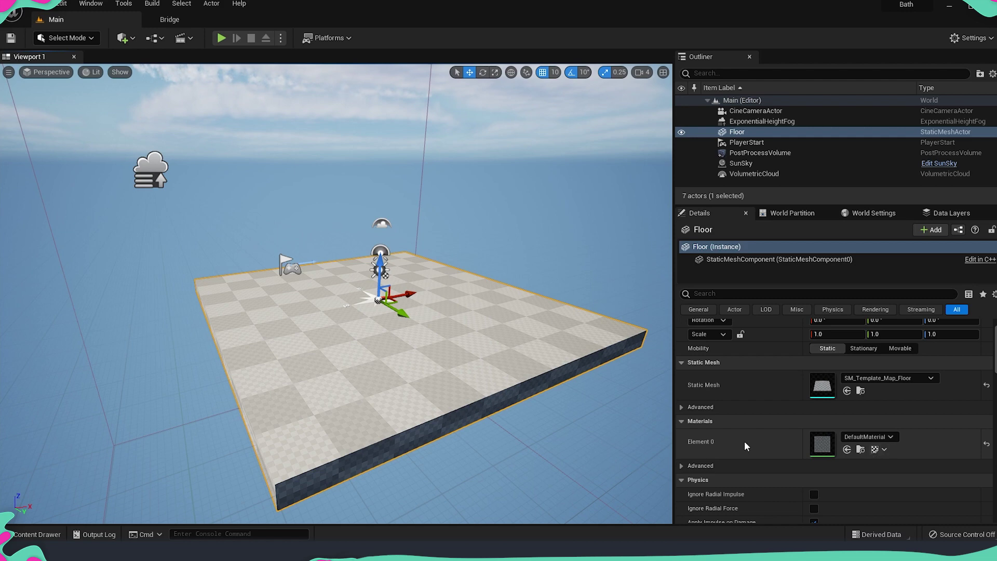
pyautogui.scroll(-2, 904, 450)
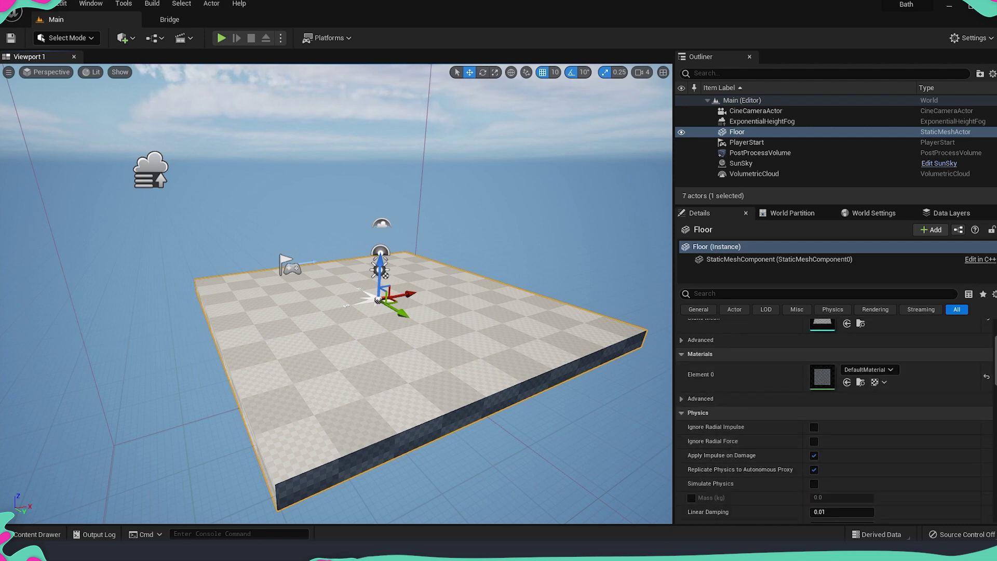
pyautogui.moveTo(995, 369); pyautogui.dragTo(996, 405)
pyautogui.moveTo(532, 324); pyautogui.dragTo(462, 312, button='right')
pyautogui.click(461, 313)
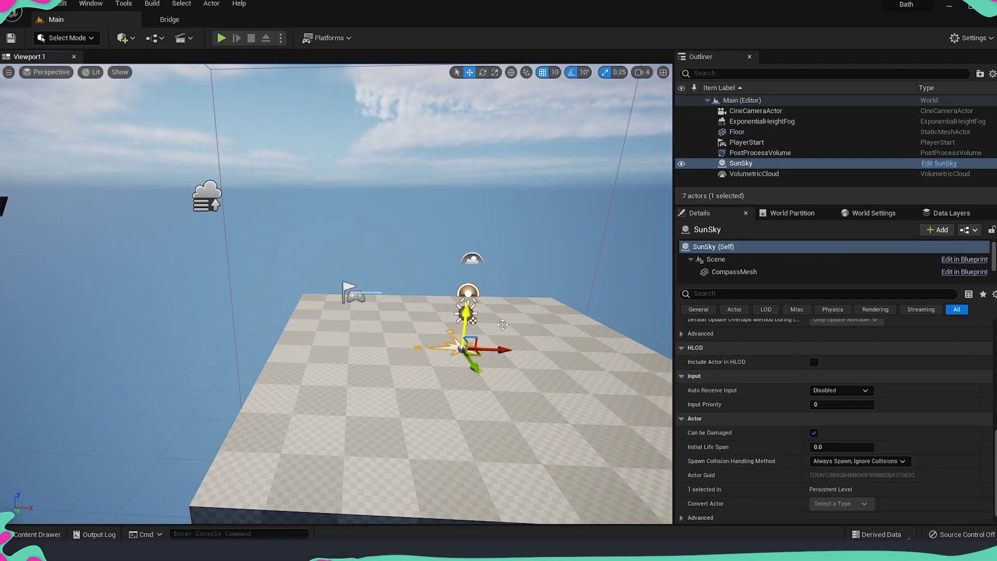
pyautogui.scroll(4, 937, 421)
pyautogui.scroll(7, 937, 423)
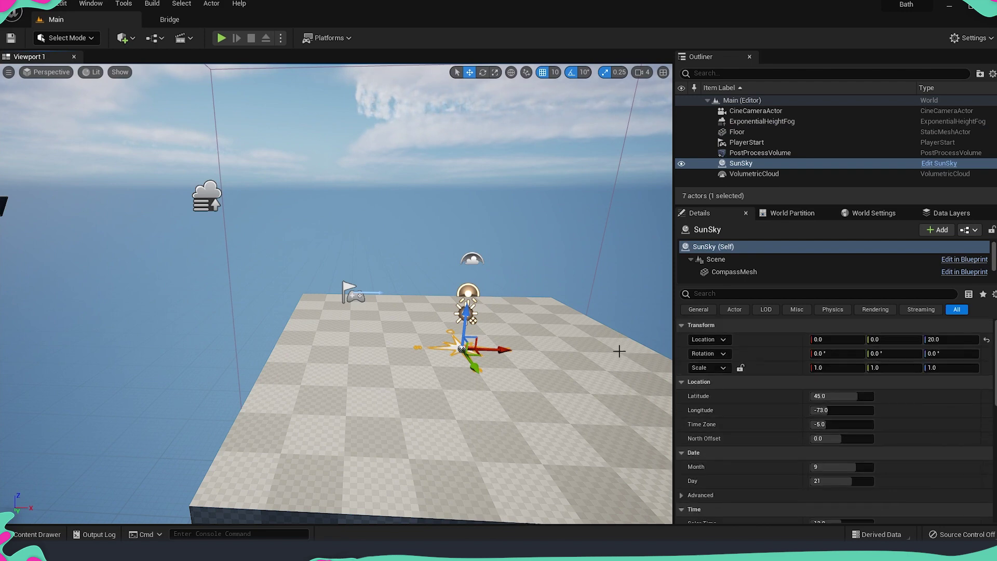
pyautogui.moveTo(525, 358); pyautogui.dragTo(553, 325)
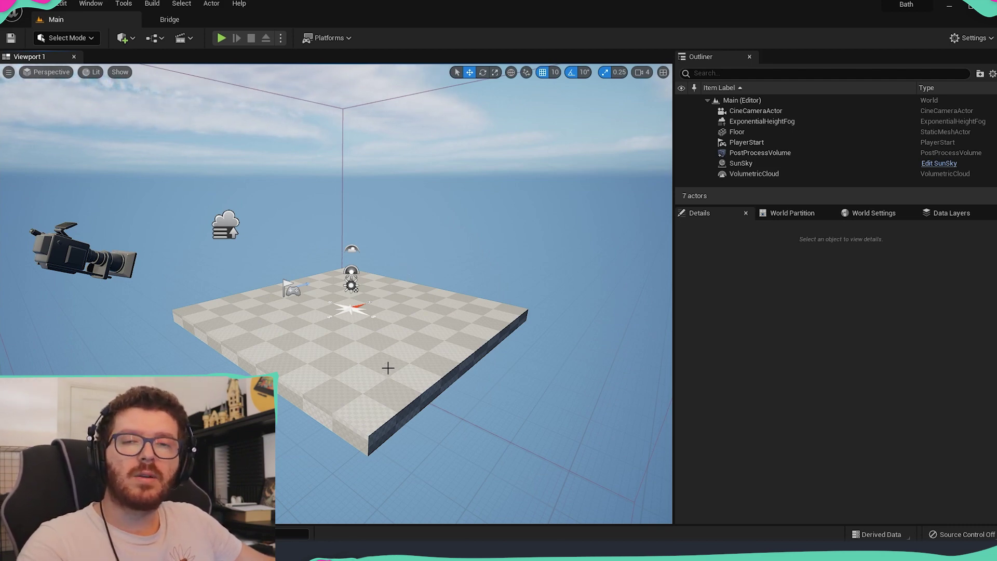
# - Review the list of available editing modes while keeping the Select mode
pyautogui.click(84, 41)
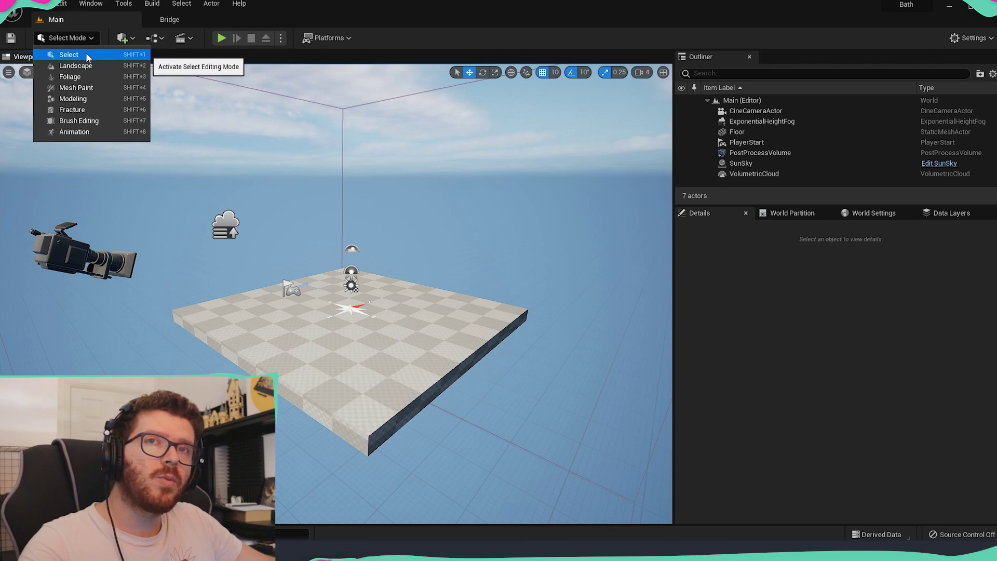
pyautogui.click(97, 56)
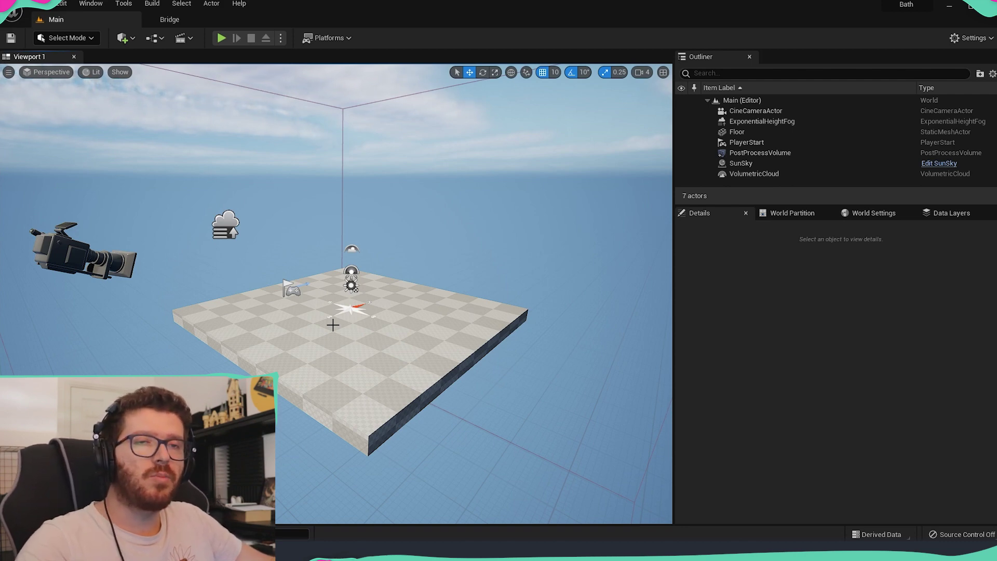
pyautogui.click(89, 37)
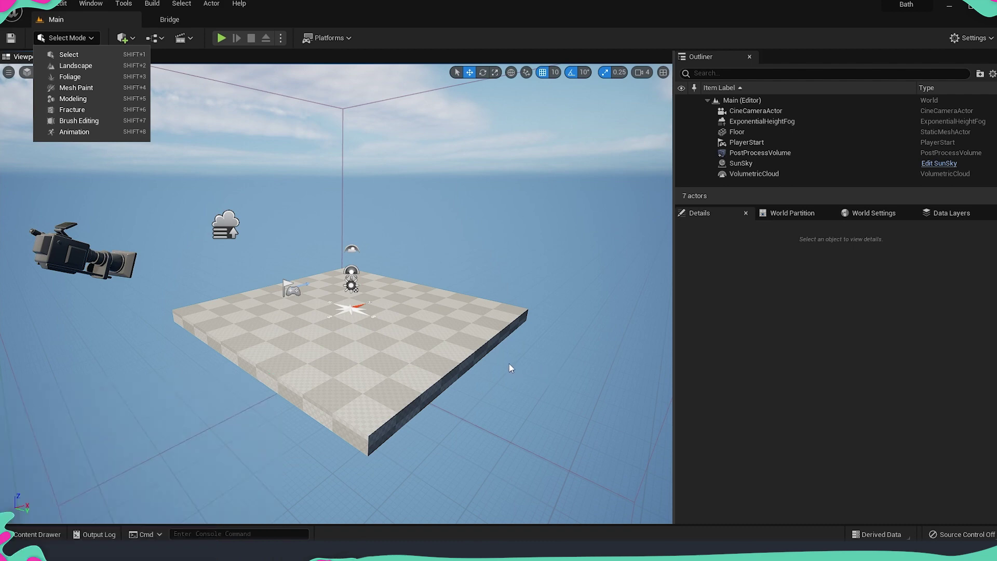
# - Review the content sources and actor categories that can be added to the project, including the Lights types
pyautogui.click(64, 56)
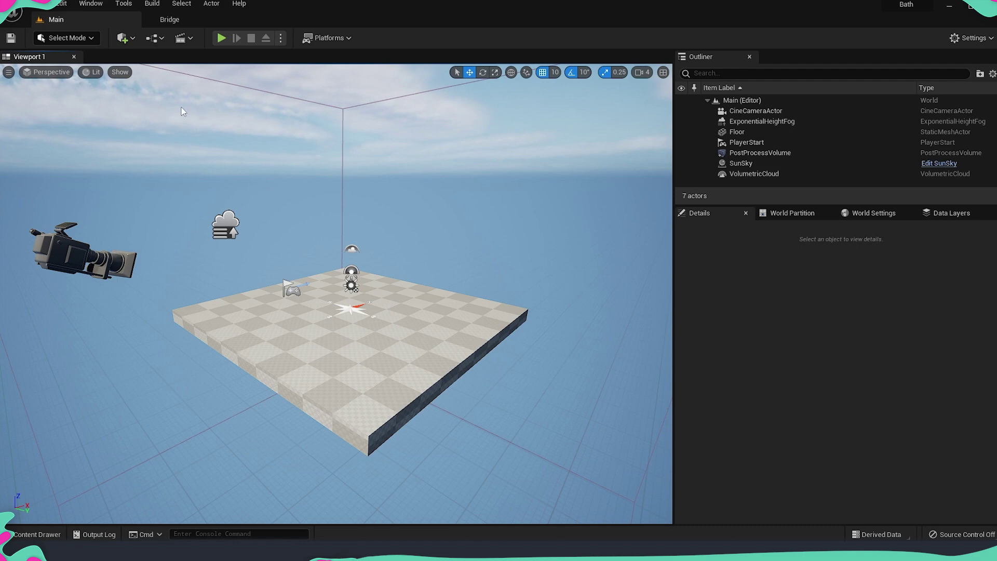
pyautogui.click(90, 4)
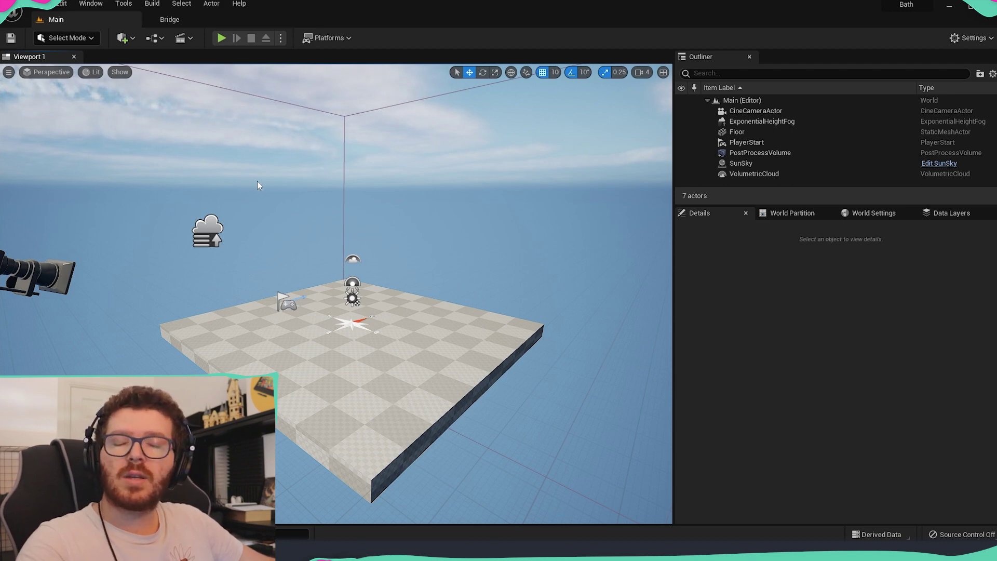
pyautogui.click(123, 38)
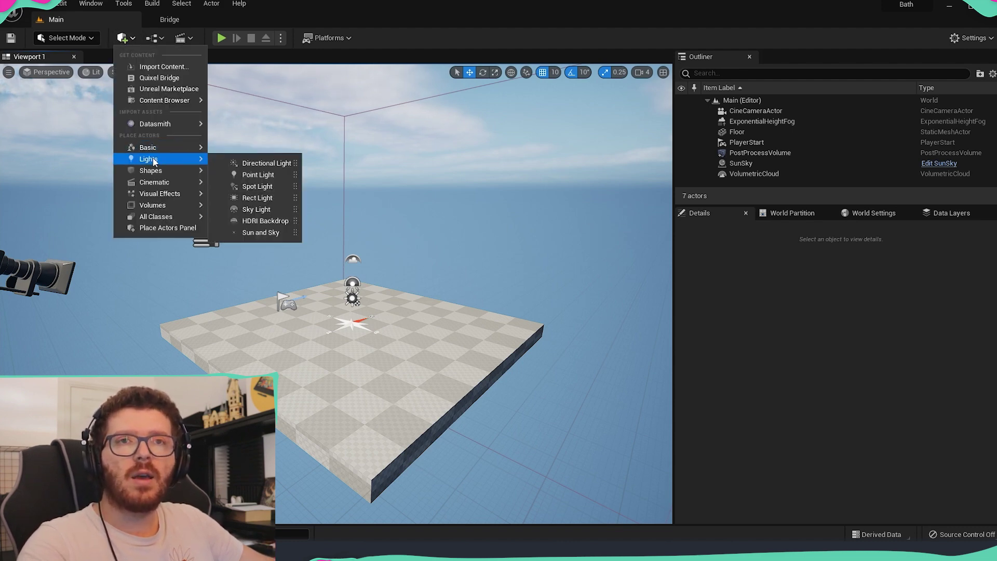
pyautogui.moveTo(152, 220)
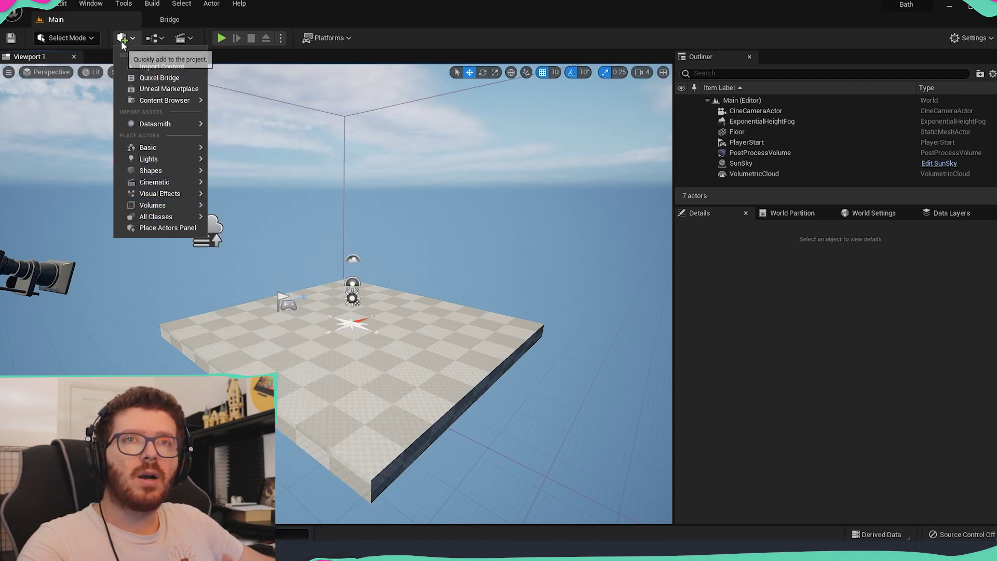
pyautogui.moveTo(149, 165)
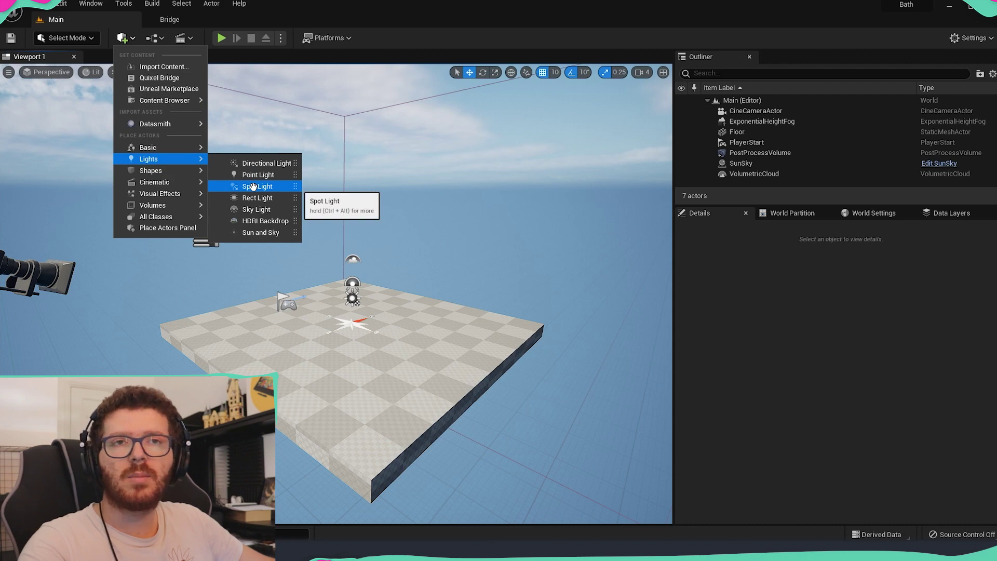
pyautogui.moveTo(163, 195)
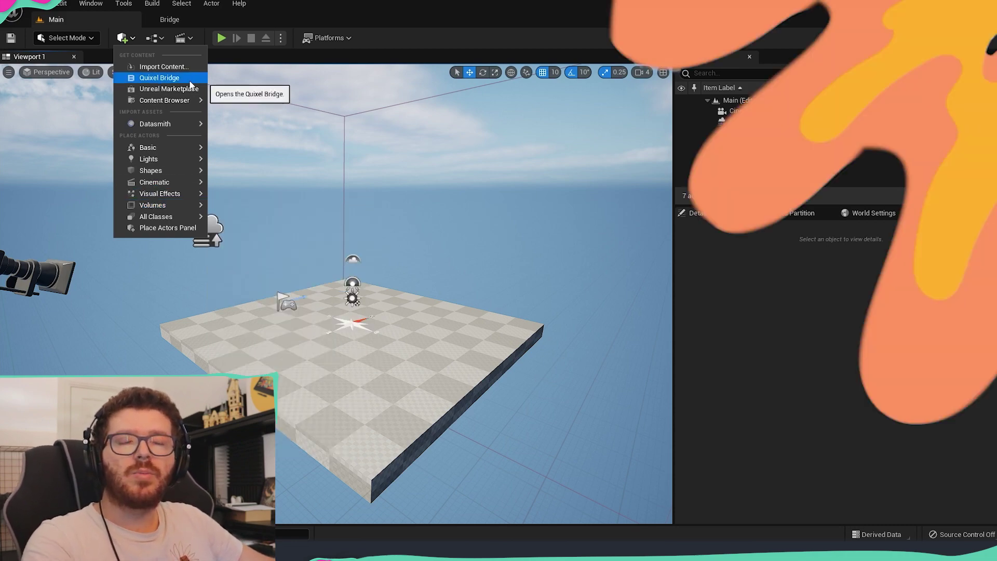
# - Open Quixel Bridge and browse its 3D Plants categories
pyautogui.click(173, 78)
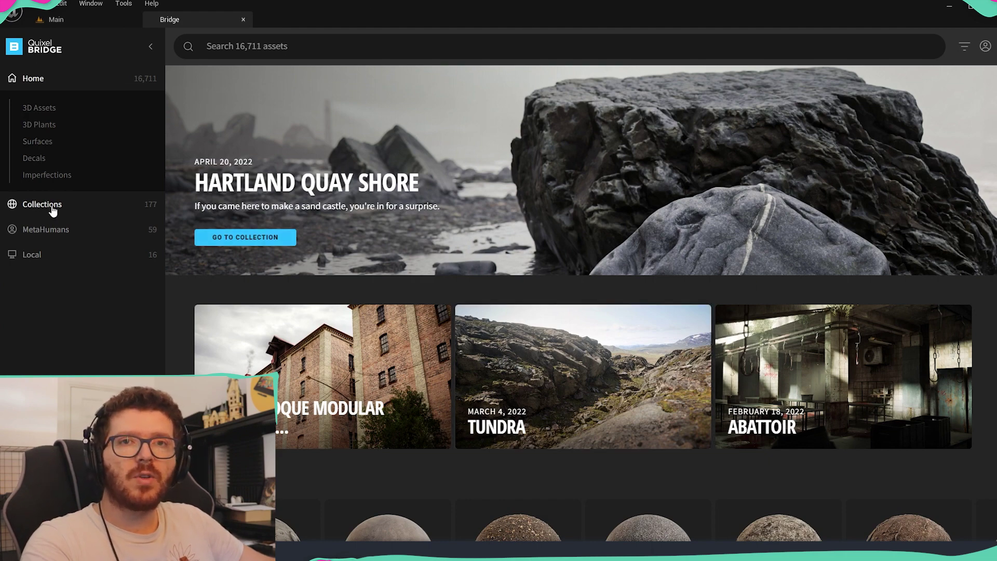
pyautogui.click(49, 126)
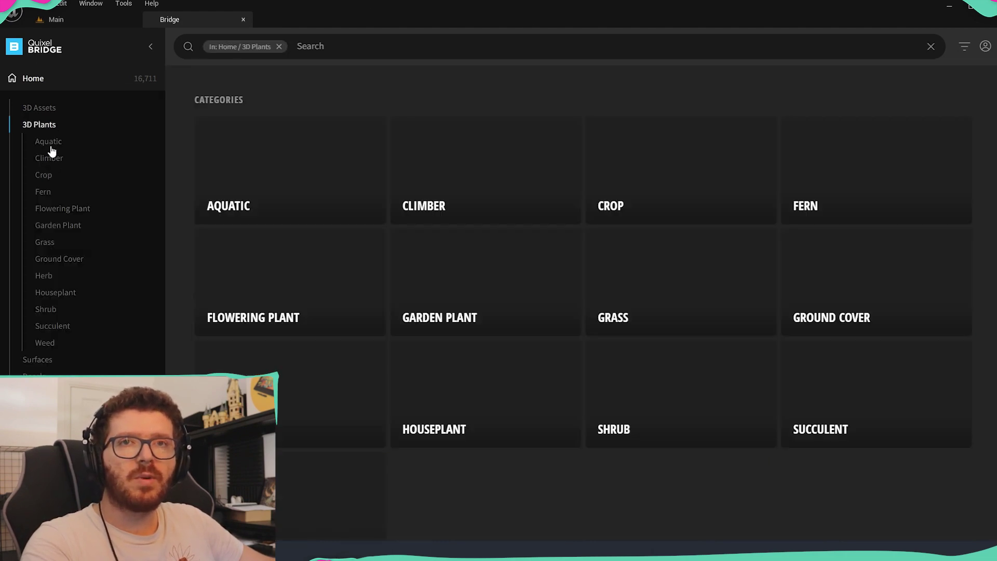
pyautogui.scroll(-6, 440, 328)
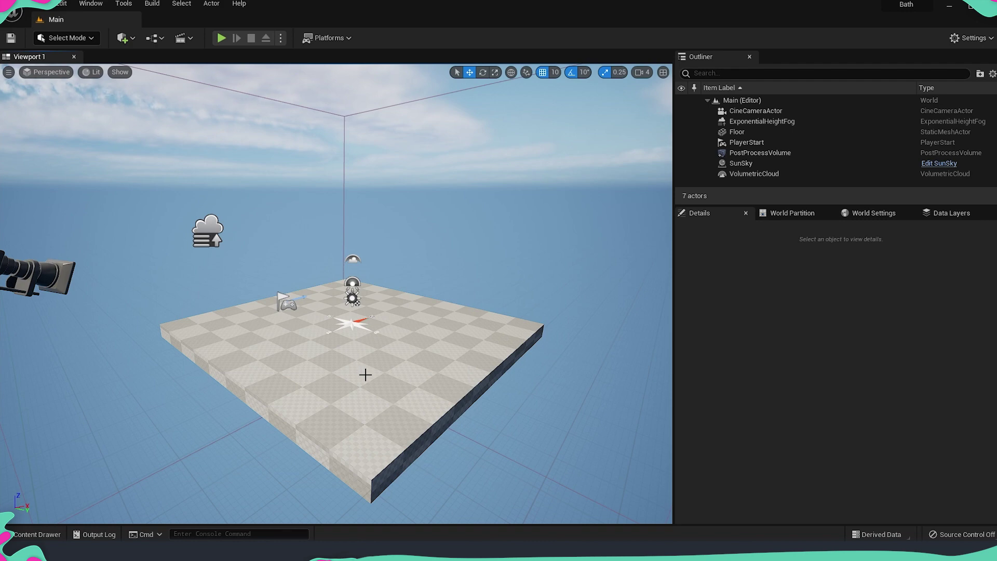
# - Show and hide the project's Content Drawer over the level to examine its default contents
pyautogui.moveTo(238, 430); pyautogui.dragTo(214, 439)
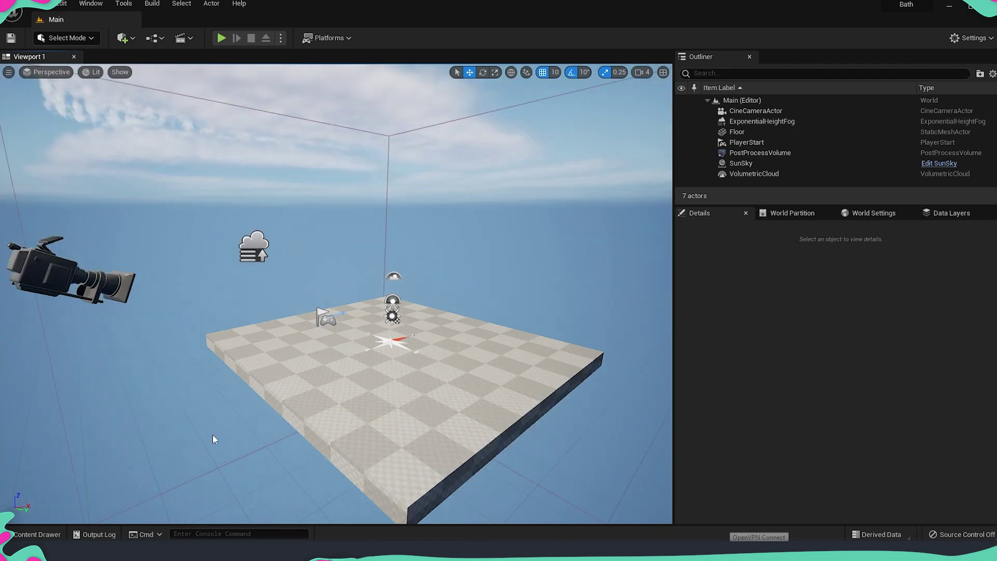
pyautogui.click(32, 534)
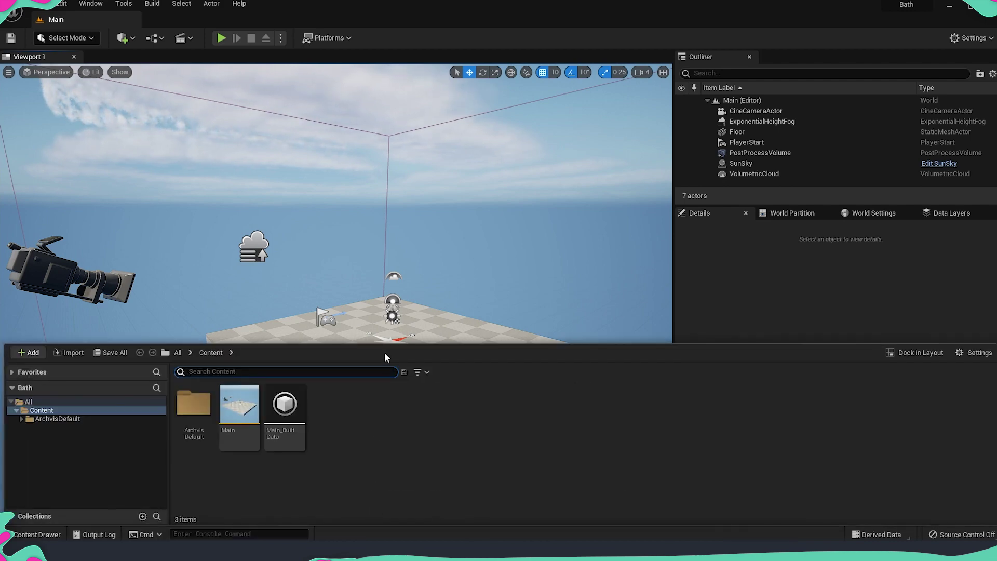
pyautogui.moveTo(379, 301)
pyautogui.mouseDown(button='right')
pyautogui.moveTo(385, 353)
pyautogui.moveTo(378, 294)
pyautogui.mouseUp(button='right')
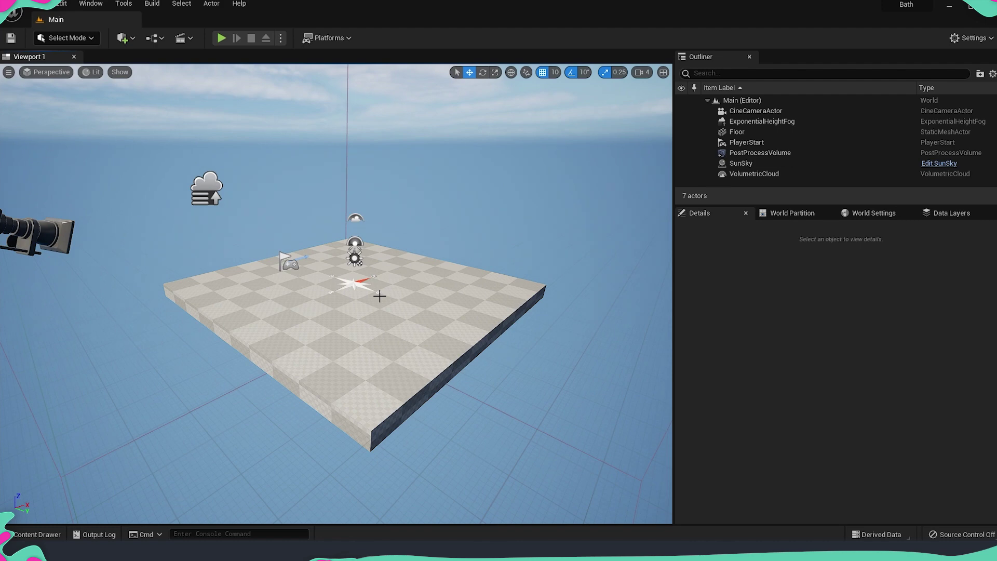
pyautogui.hotkey('ctrl', 'space')
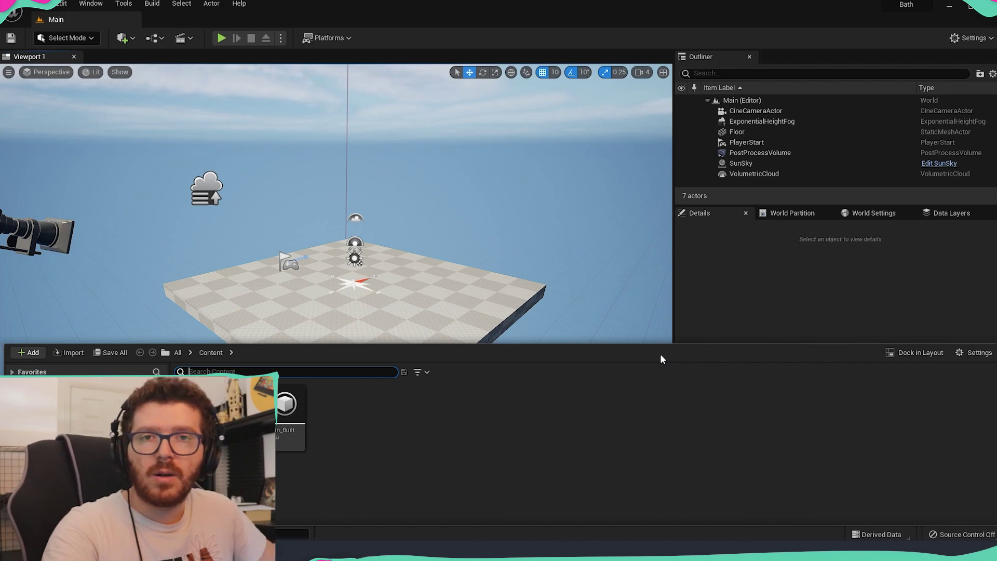
pyautogui.hotkey('ctrl', 'space')
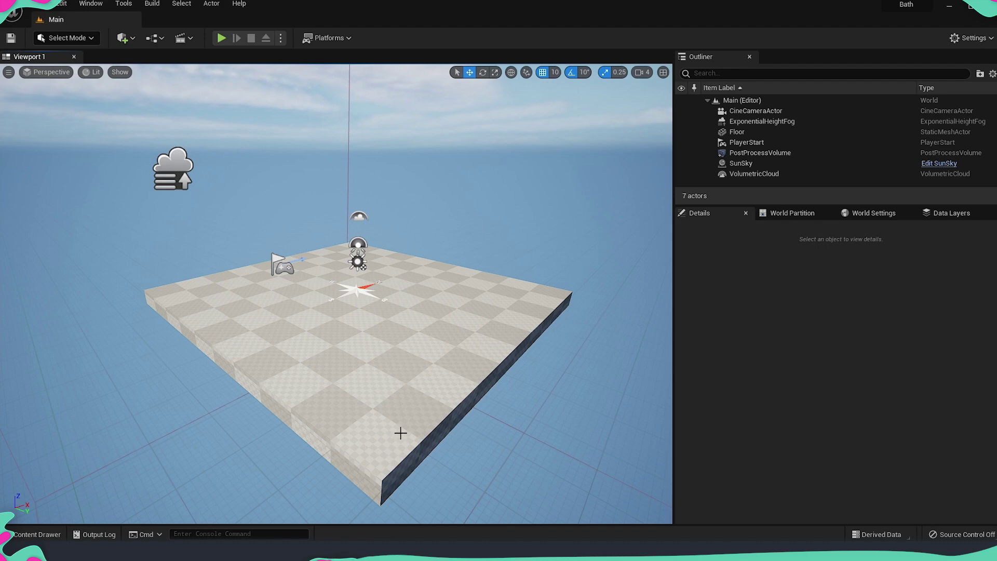
# - Create a folder named Mesh in the project's Content folder and open it
pyautogui.hotkey('ctrl', 'space')
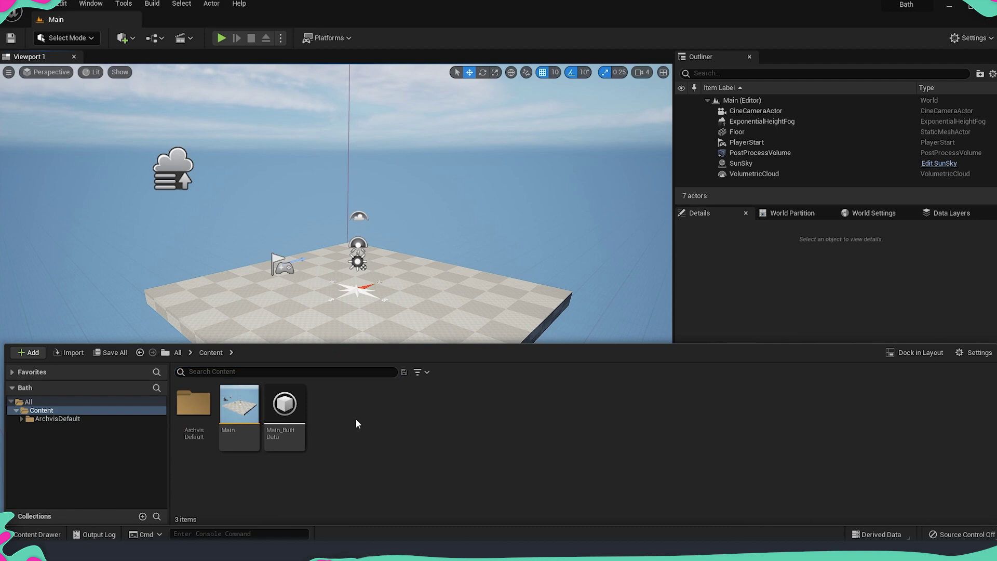
pyautogui.rightClick(355, 419)
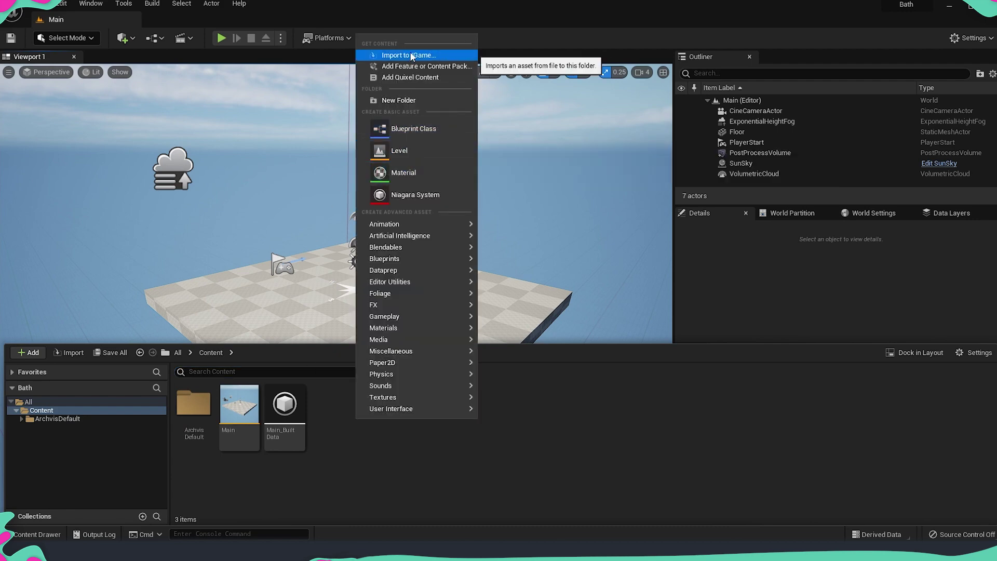
pyautogui.click(399, 100)
pyautogui.write('Mesh')
pyautogui.press('Return')
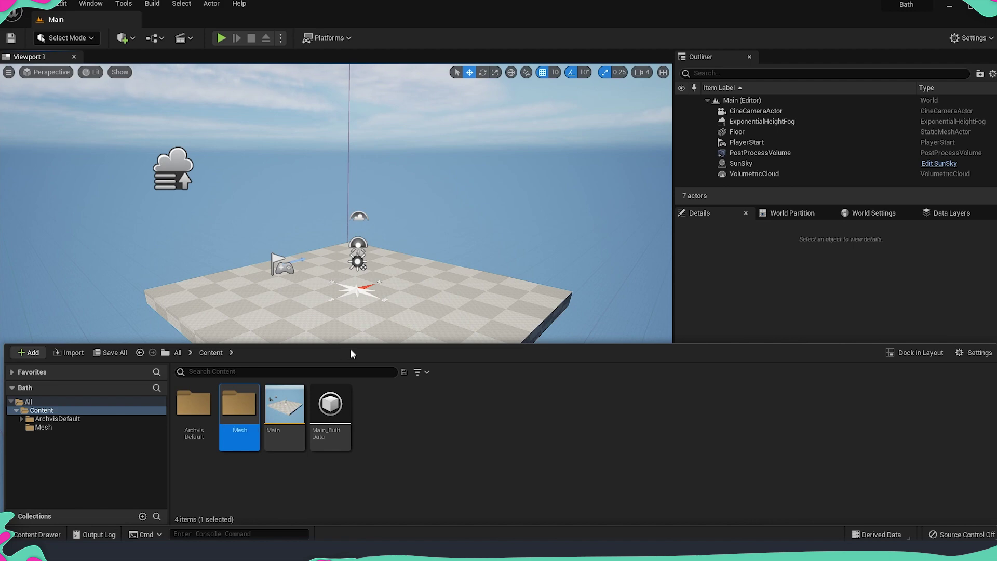
pyautogui.doubleClick(240, 414)
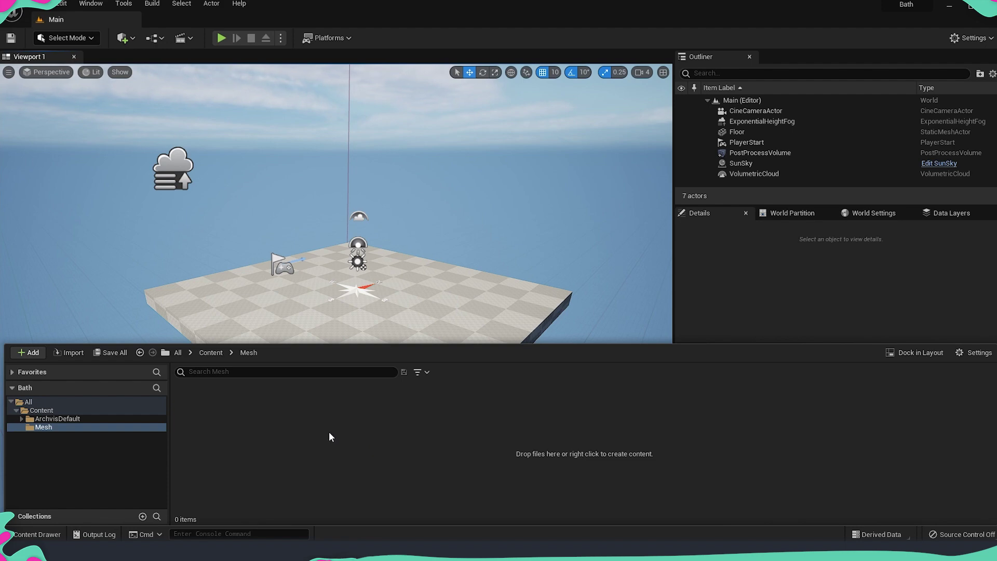
# - Bring the Mesh_Basin FBX file into the Mesh folder and look through its import options
pyautogui.rightClick(280, 432)
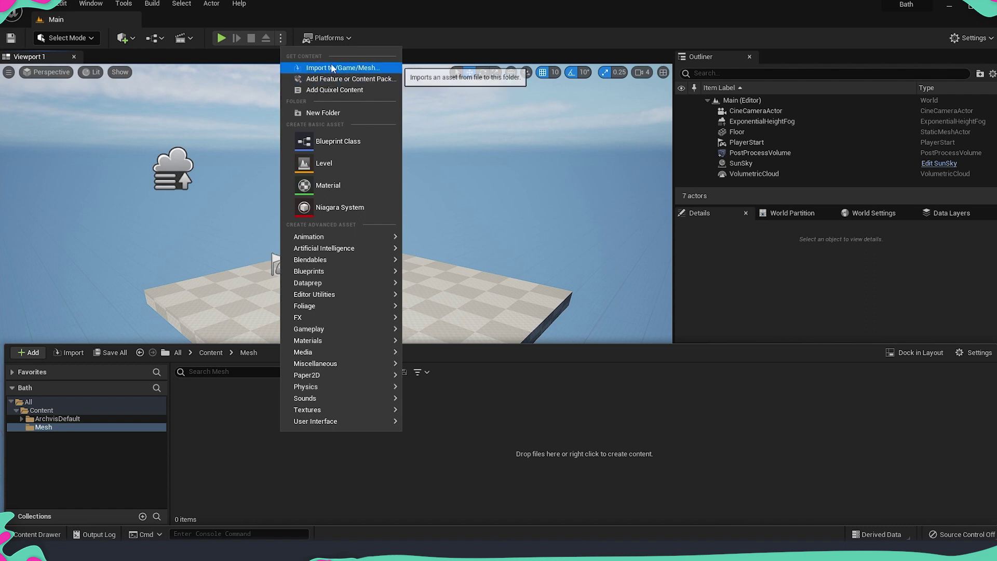
pyautogui.click(464, 466)
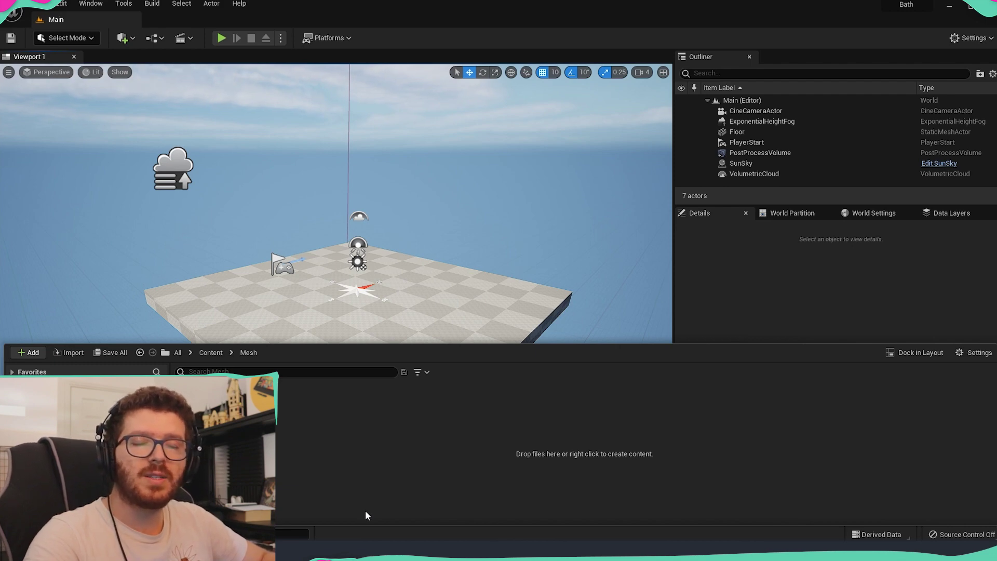
pyautogui.moveTo(381, 504); pyautogui.dragTo(410, 437)
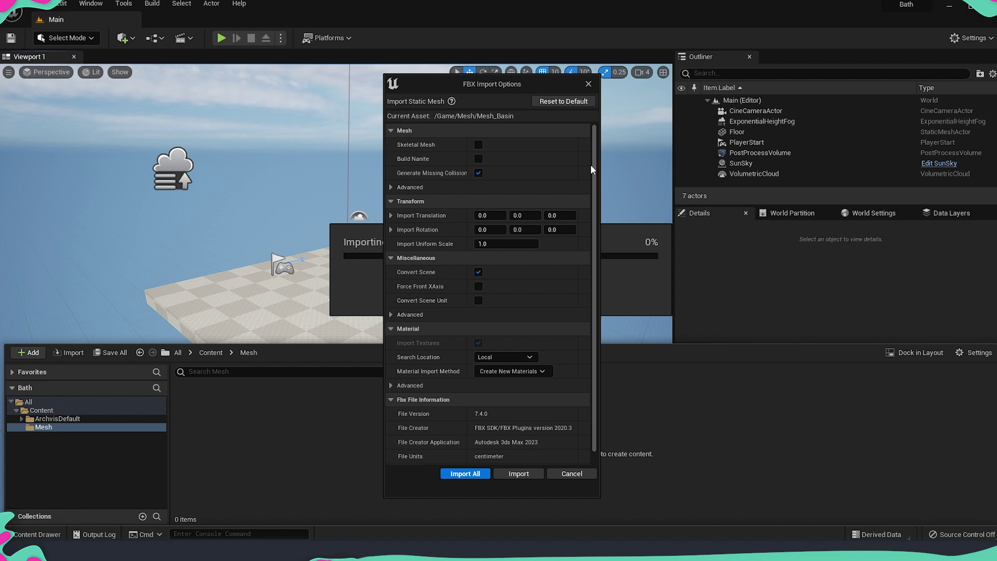
pyautogui.moveTo(594, 148)
pyautogui.mouseDown()
pyautogui.moveTo(593, 172)
pyautogui.moveTo(599, 132)
pyautogui.mouseUp()
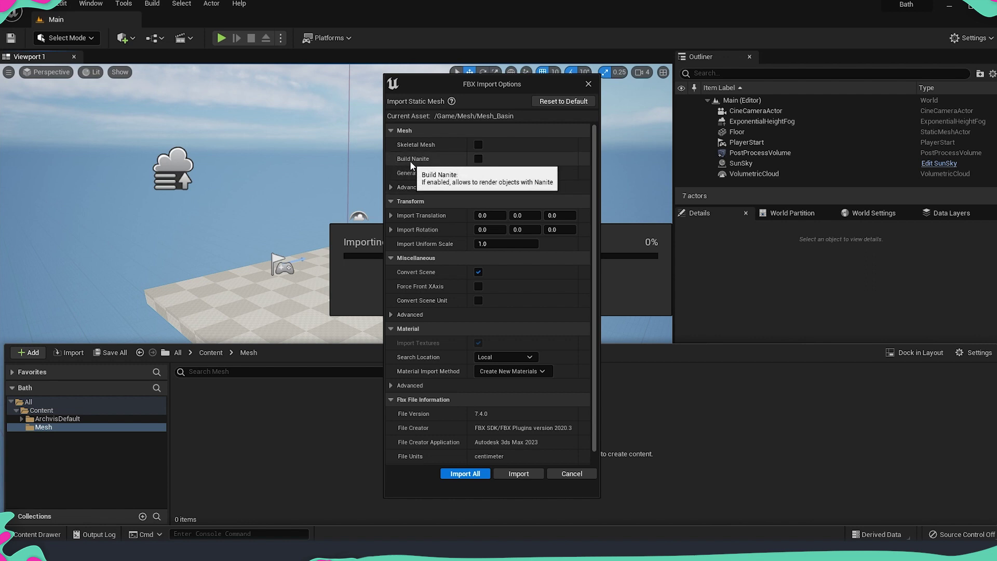
# - Enable Build Nanite, set the material import method to Do Not Create Material, and disable Import Textures
pyautogui.click(479, 159)
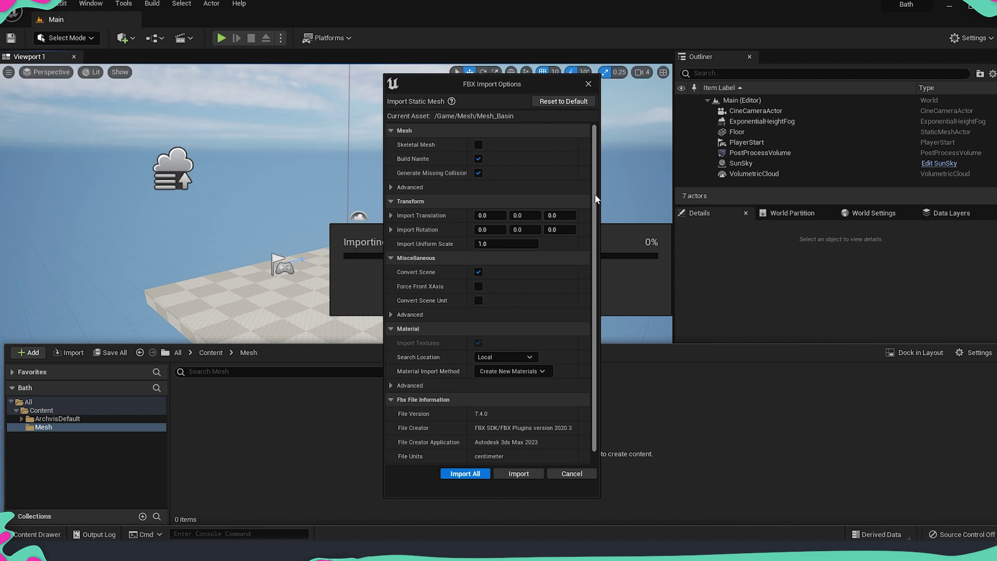
pyautogui.moveTo(595, 194); pyautogui.dragTo(596, 211)
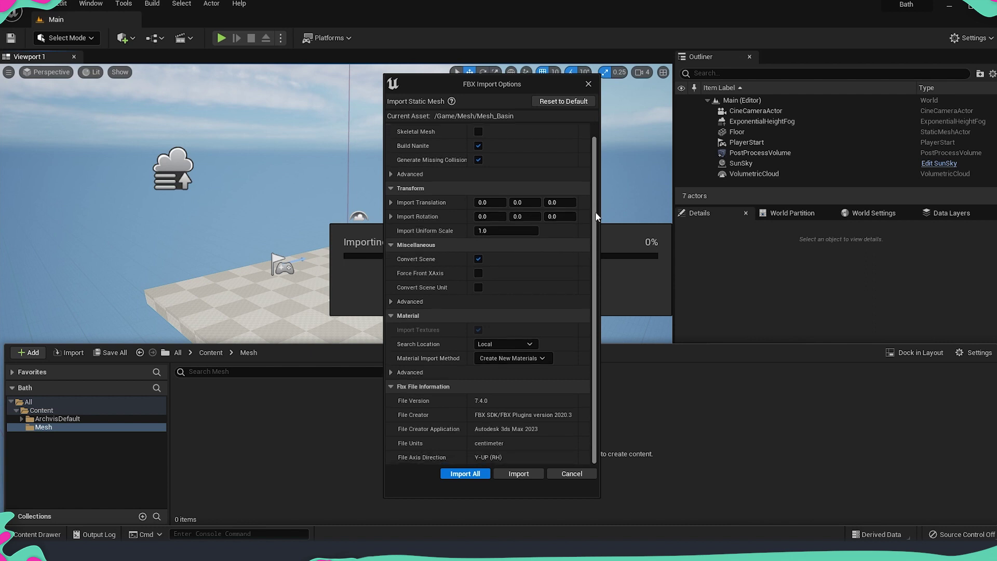
pyautogui.click(518, 359)
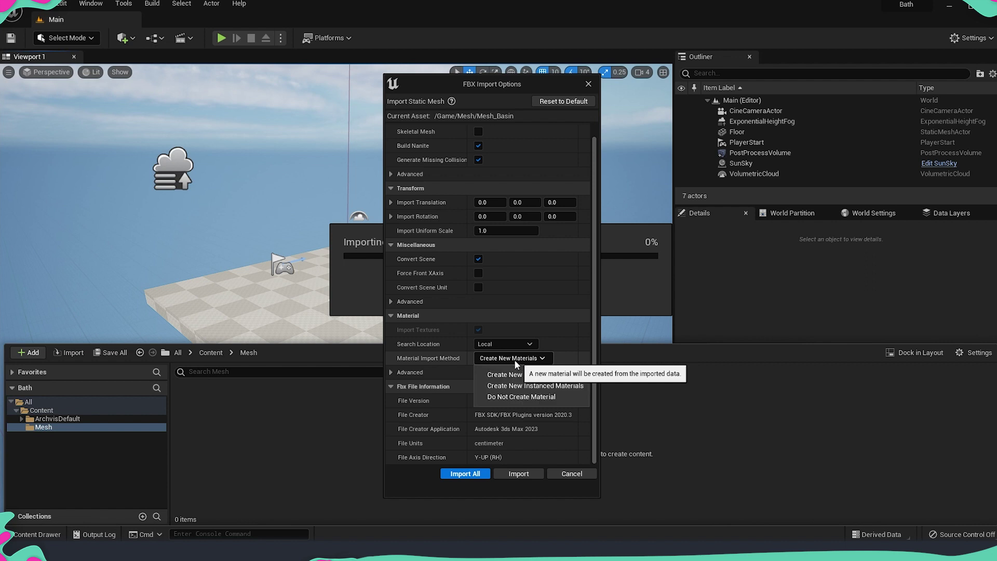
pyautogui.click(503, 398)
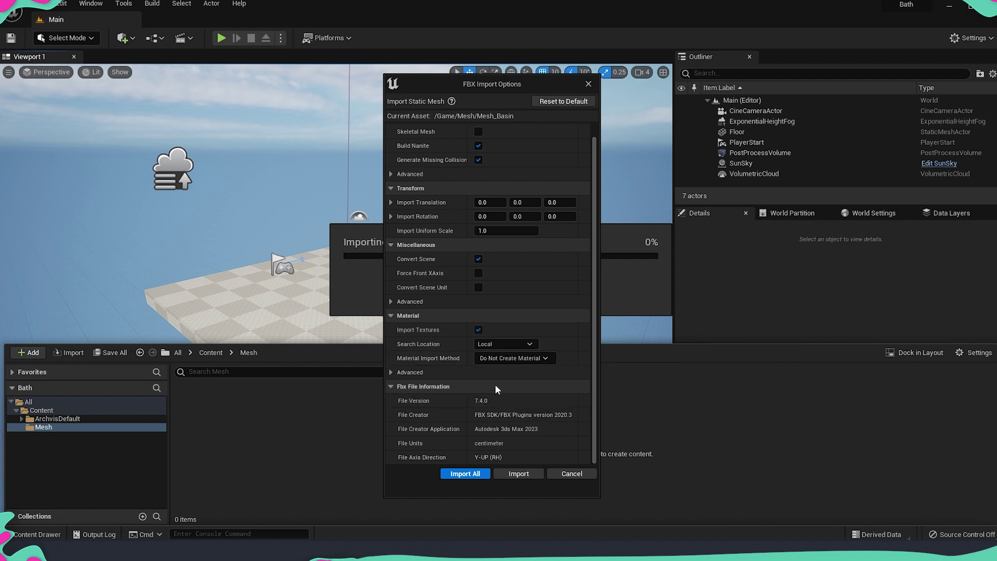
pyautogui.click(478, 331)
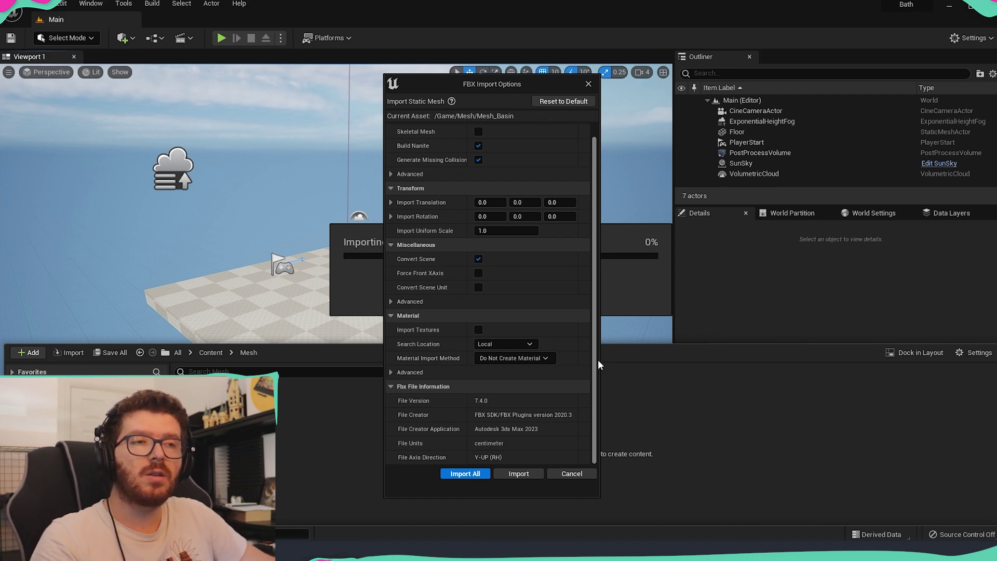
# - Enable Combine Meshes in the advanced mesh options and import Mesh_Basin with Import All
pyautogui.click(389, 174)
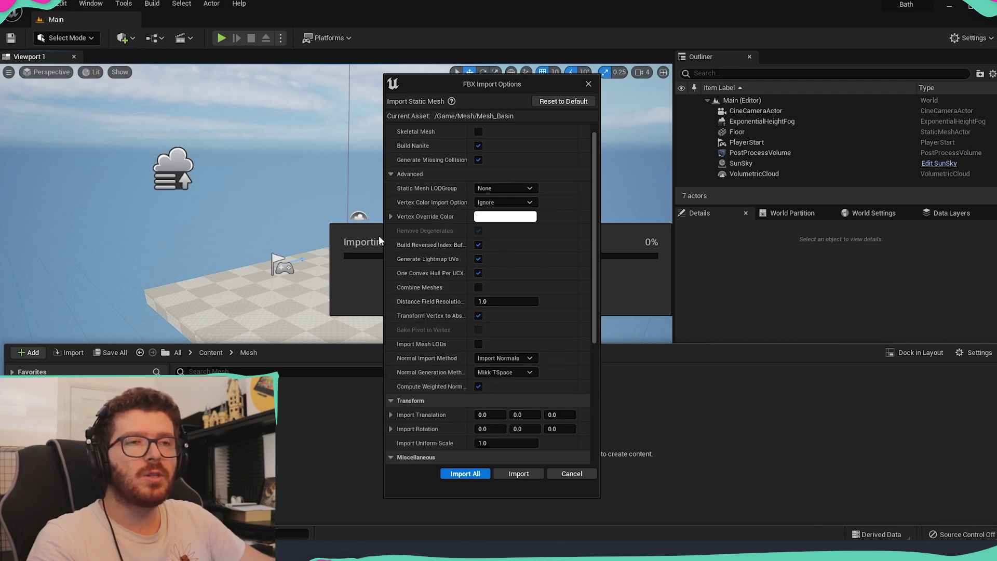
pyautogui.click(478, 288)
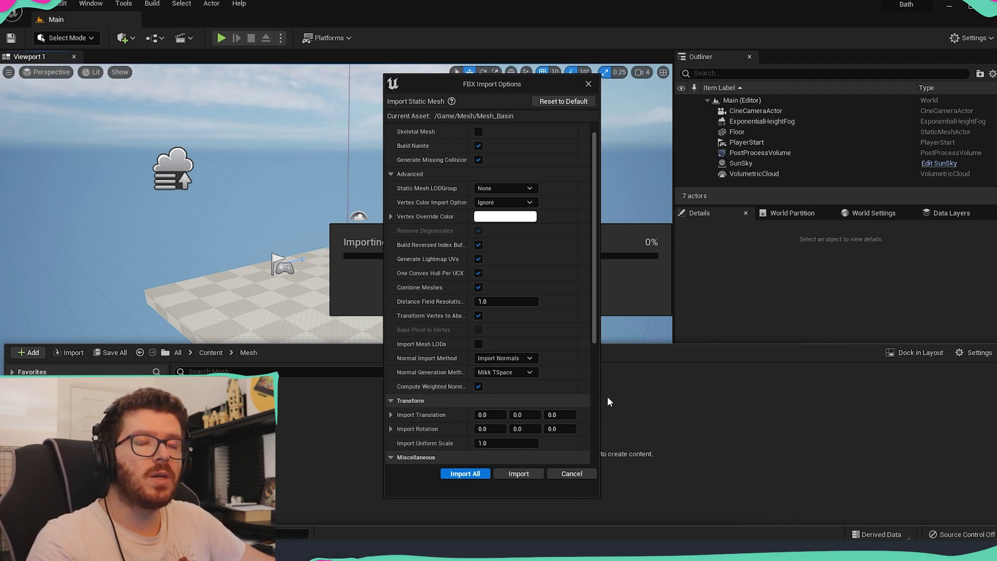
pyautogui.click(465, 474)
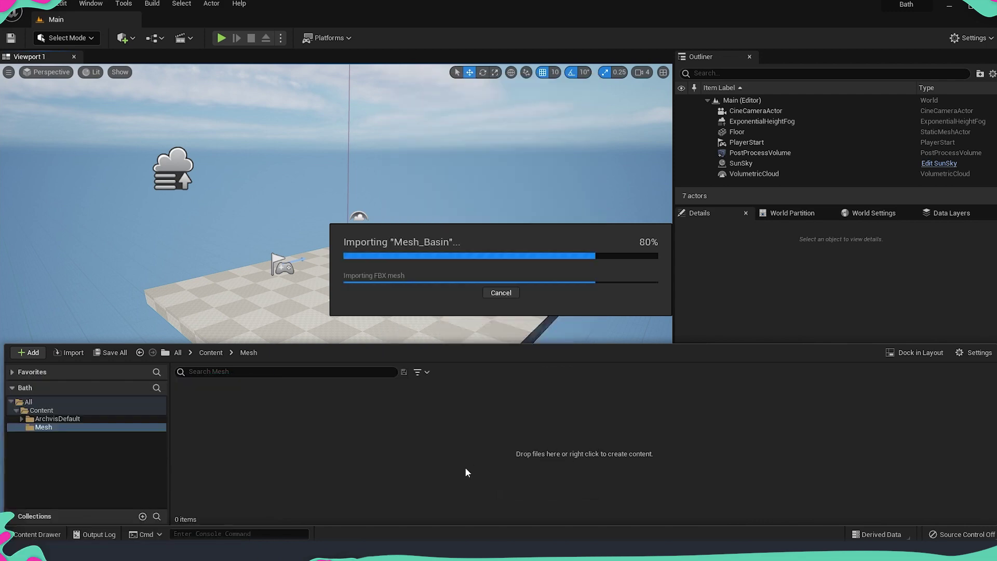
pyautogui.moveTo(210, 412)
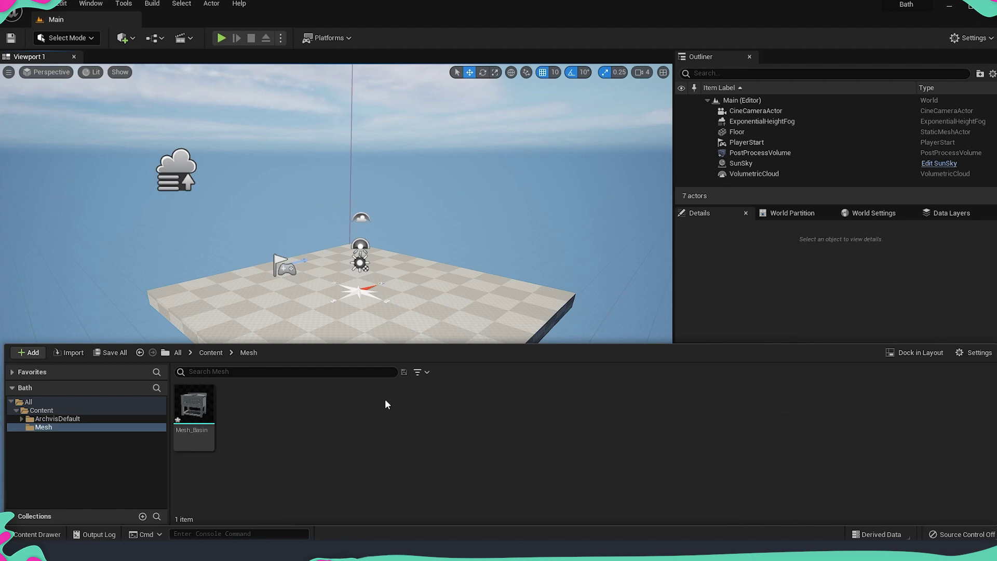
# - Inspect the Mesh_Basin asset up close in the static mesh editor, then return to the Mesh folder in the main level
pyautogui.doubleClick(194, 406)
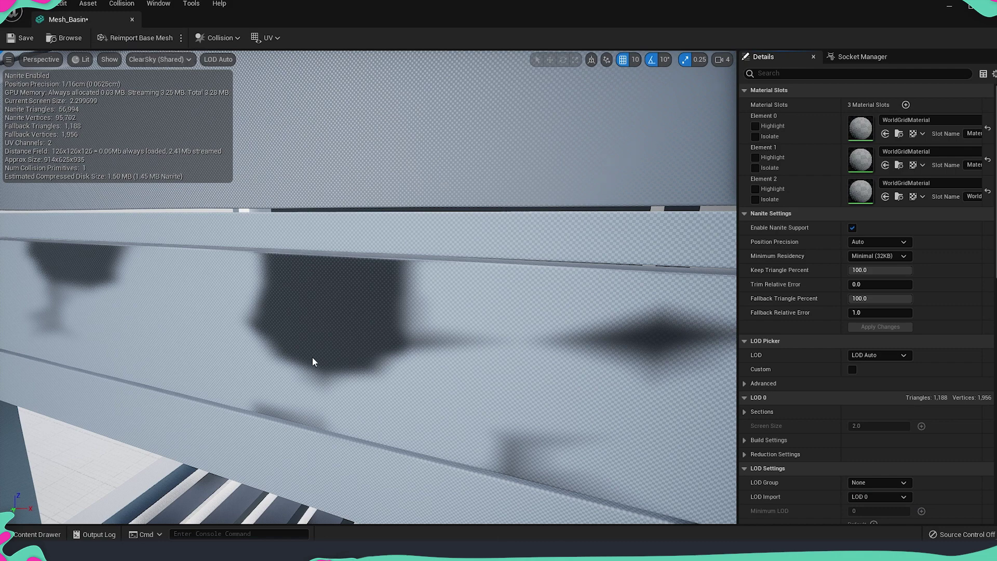
pyautogui.moveTo(432, 332); pyautogui.dragTo(442, 339)
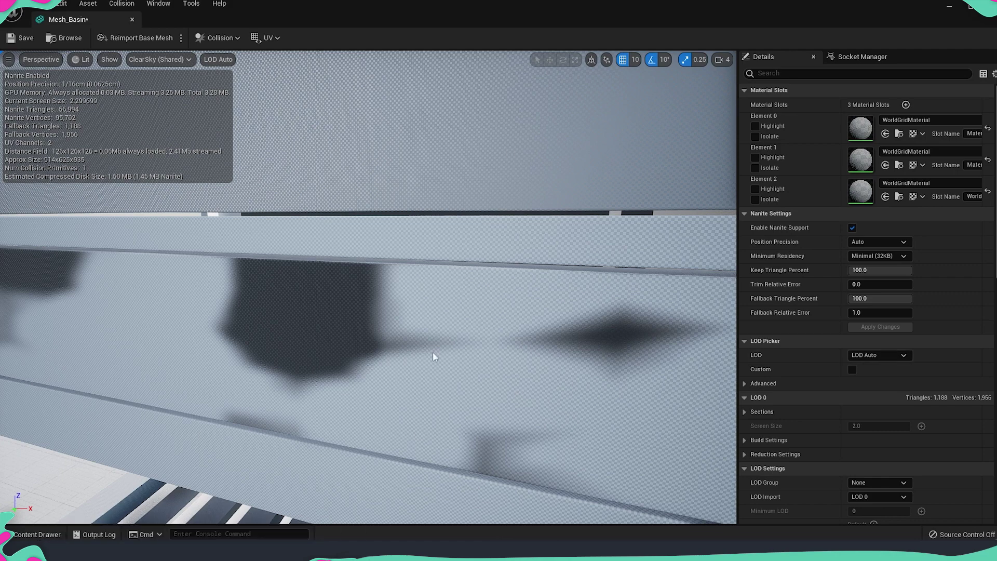
pyautogui.hotkey('ctrl', 'space')
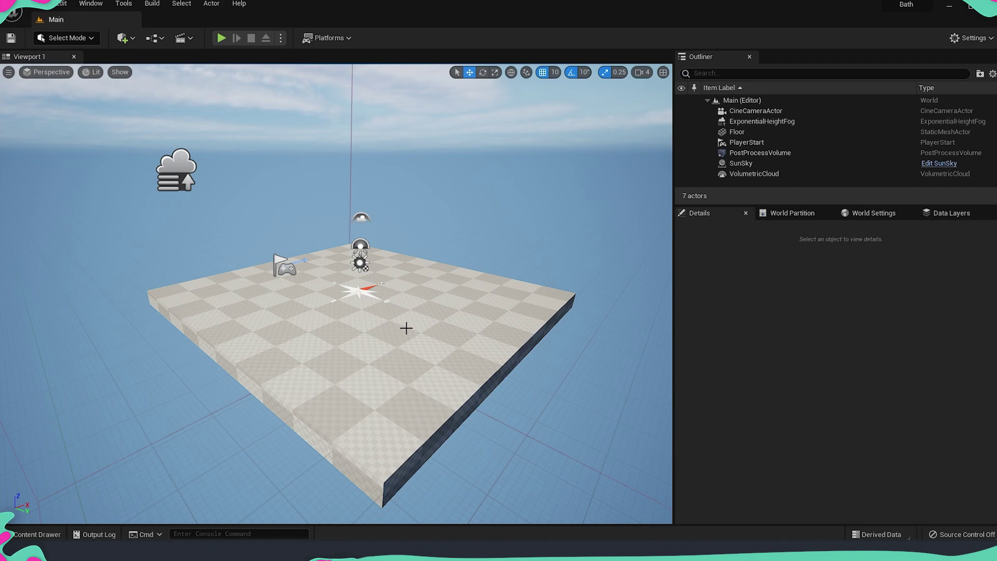
pyautogui.hotkey('ctrl', 'space')
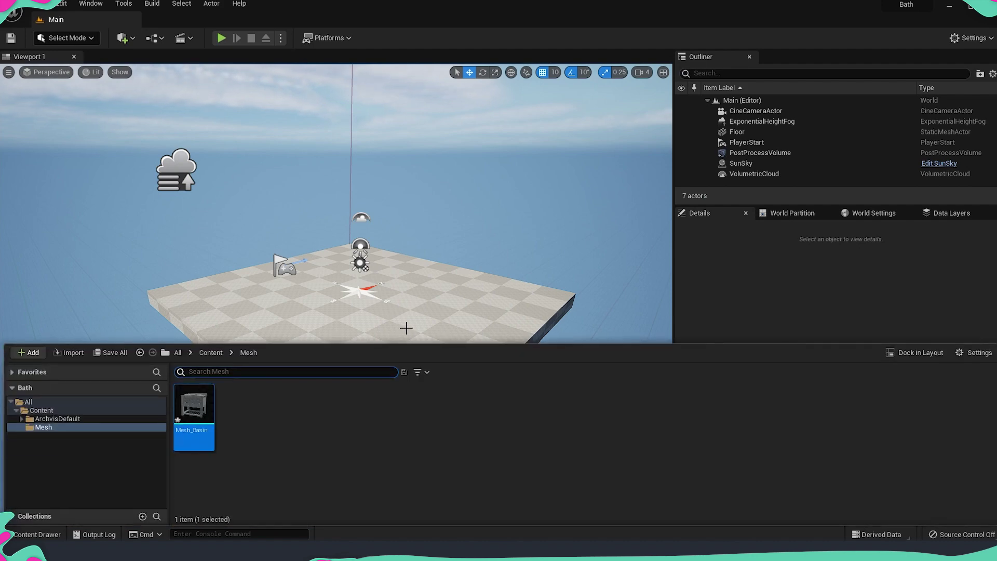
# - Import the remaining bathroom FBX files into the Mesh folder and bring the folder's assets back into view
pyautogui.moveTo(414, 341); pyautogui.dragTo(470, 479)
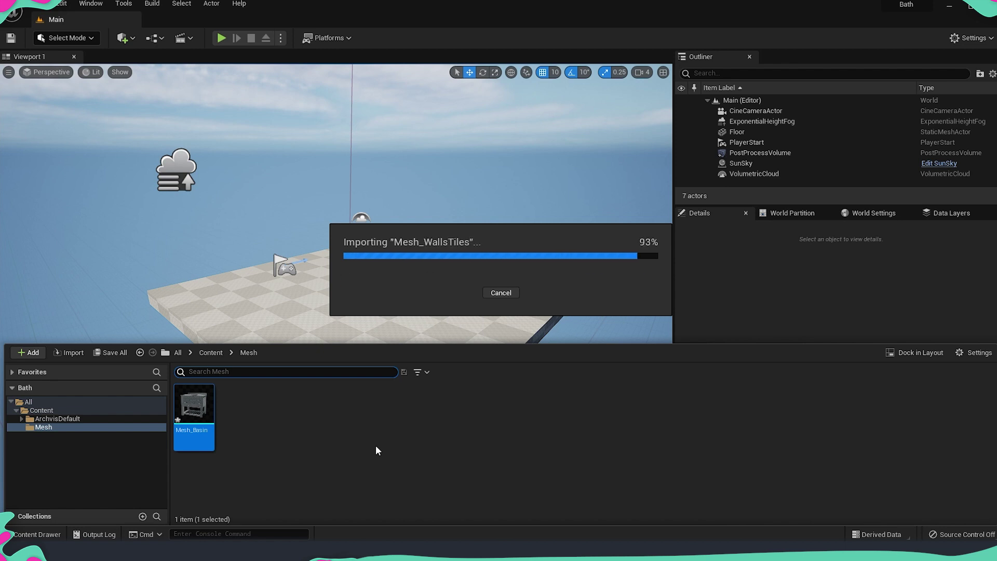
pyautogui.hotkey('ctrl', 'space')
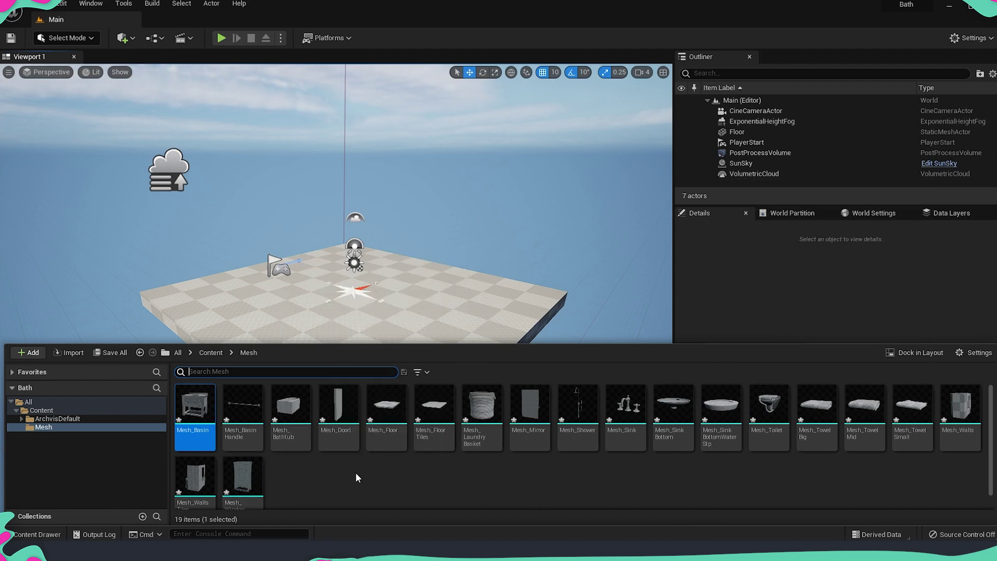
# - Place Mesh_Walls, Mesh_FloorTiles, Mesh_Floor and Mesh_WallsTiles together in the level from the Mesh folder
pyautogui.click(961, 407)
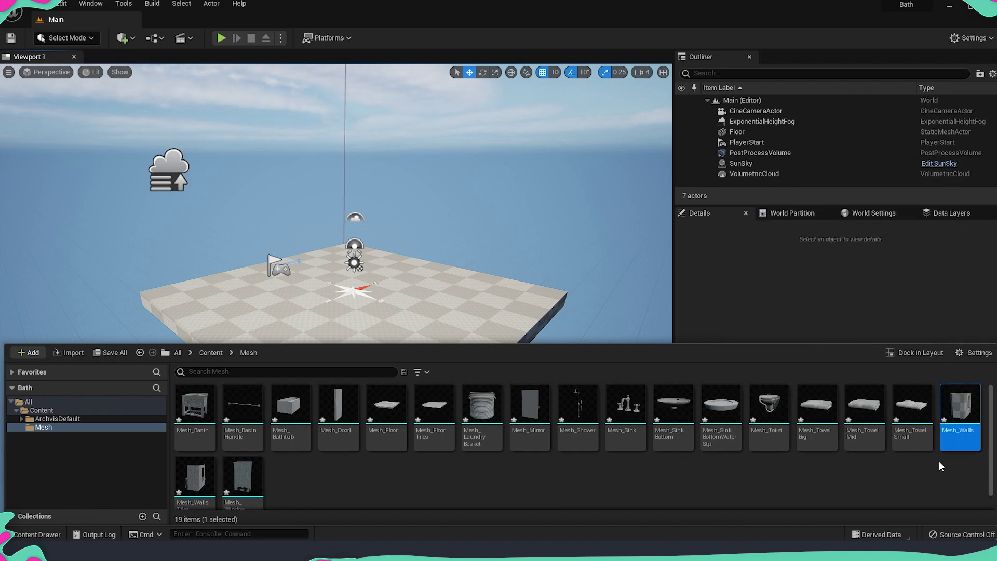
pyautogui.moveTo(972, 422)
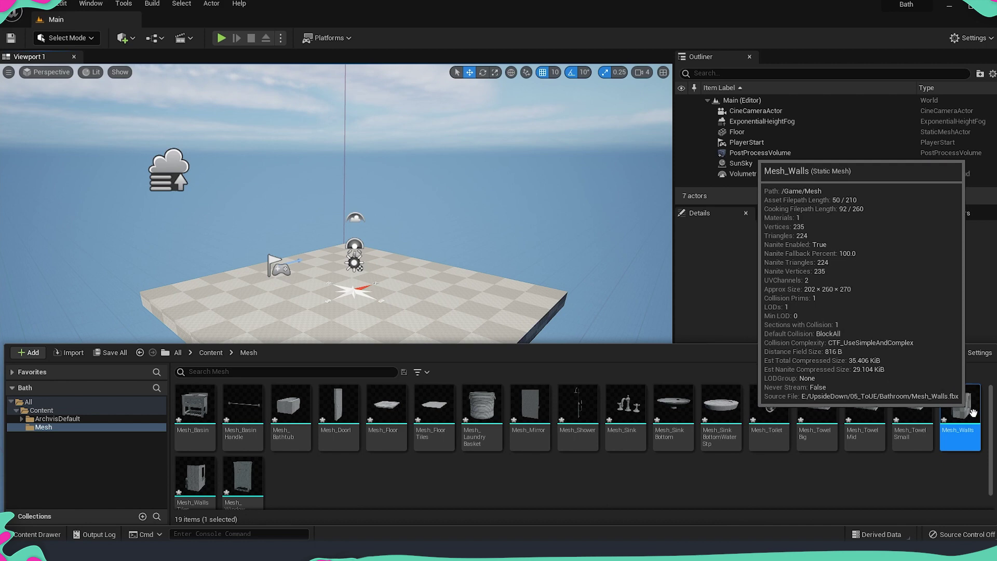
pyautogui.keyDown('ctrl'); pyautogui.click(435, 405); pyautogui.keyUp('ctrl')
pyautogui.keyDown('ctrl'); pyautogui.click(386, 407); pyautogui.keyUp('ctrl')
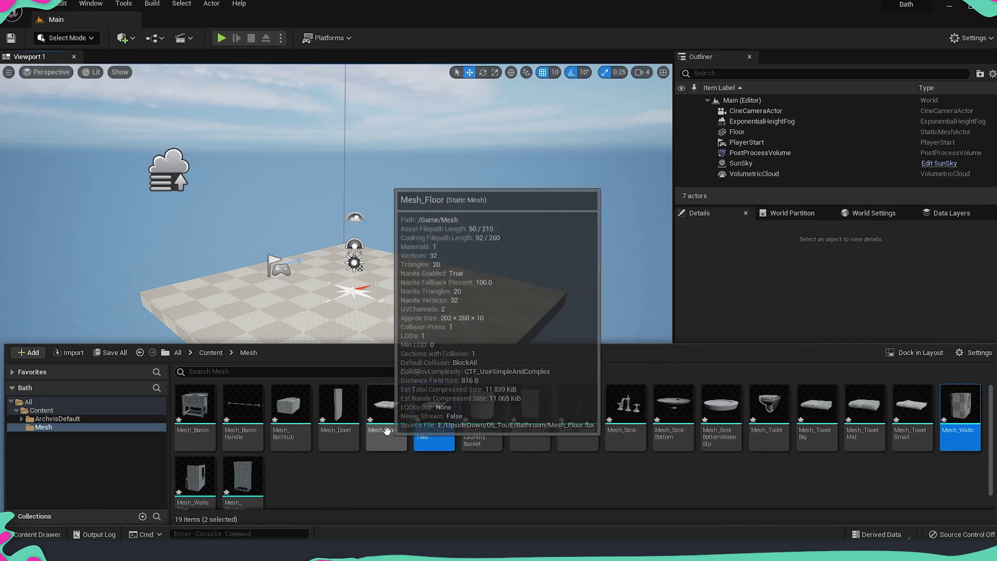
pyautogui.keyDown('ctrl'); pyautogui.click(197, 476); pyautogui.keyUp('ctrl')
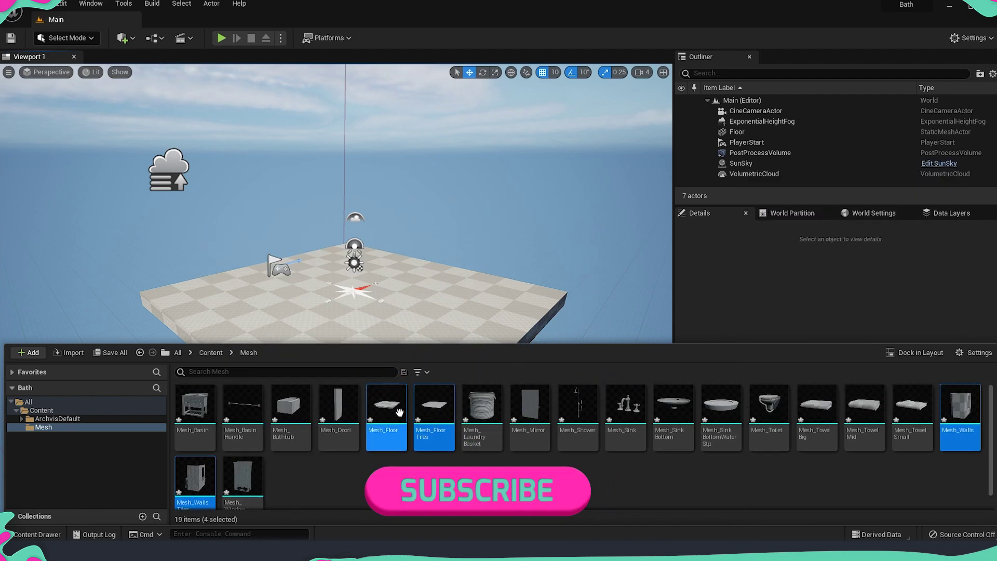
pyautogui.moveTo(951, 422); pyautogui.dragTo(365, 303)
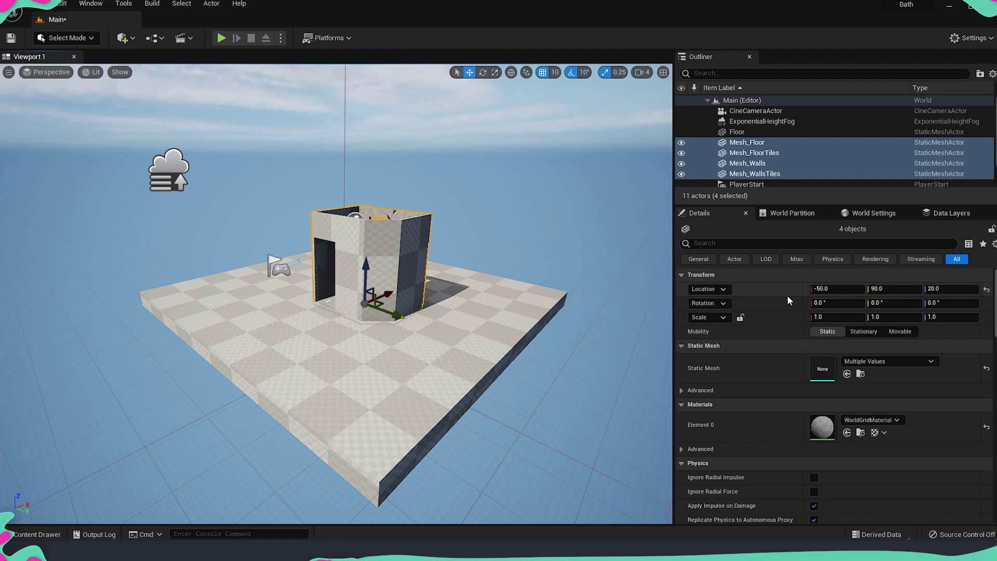
# - Set the location of the four placed floor and wall meshes to 0, 0, 0
pyautogui.click(825, 289)
pyautogui.write('0')
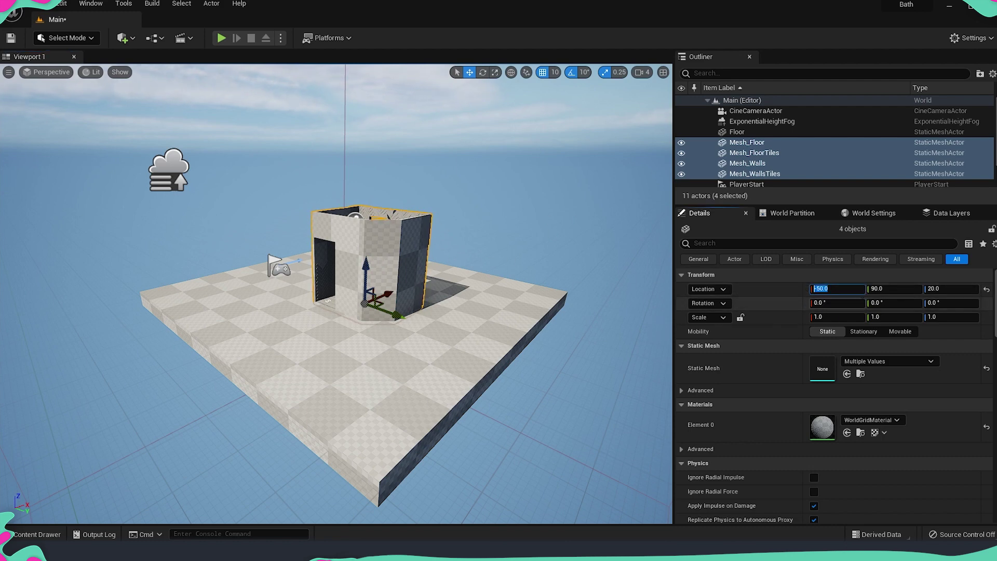
pyautogui.press('Tab')
pyautogui.write('0')
pyautogui.press('Tab')
pyautogui.write('0')
pyautogui.press('Return')
pyautogui.moveTo(337, 291); pyautogui.dragTo(311, 296, button='right')
pyautogui.moveTo(460, 339); pyautogui.dragTo(460, 339, button='right')
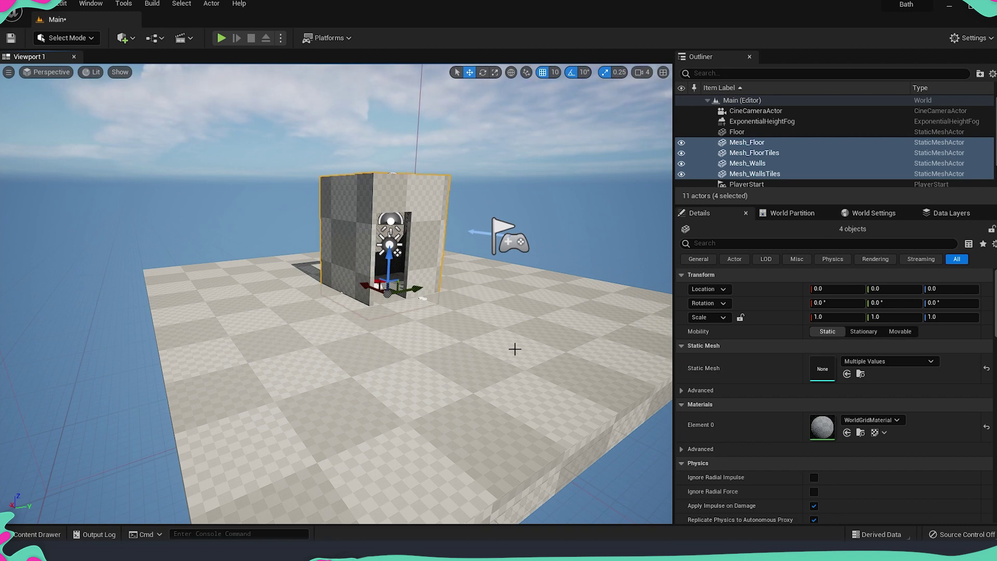
# - Delete the template Floor from the level and undo the deletion
pyautogui.click(494, 363)
pyautogui.press('Delete')
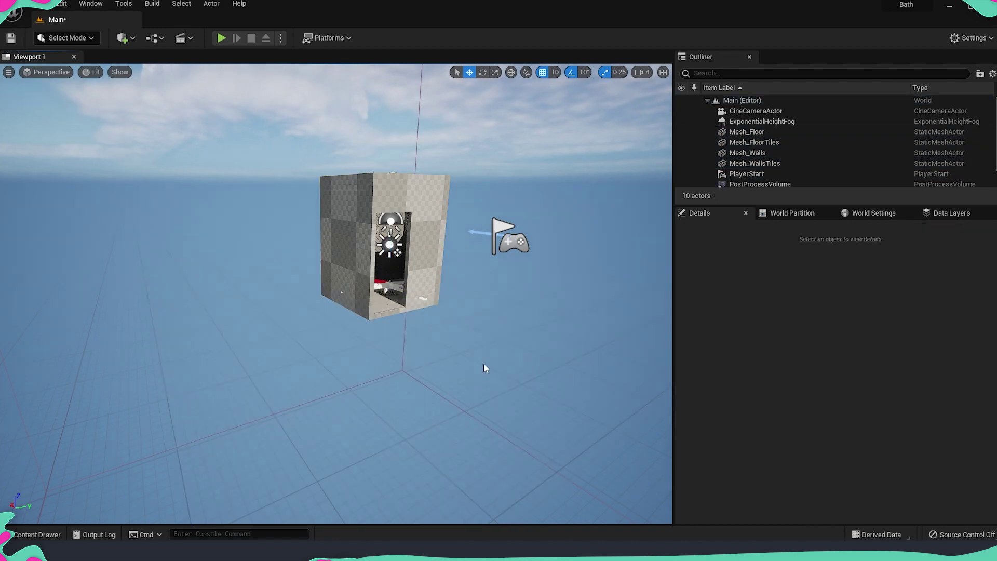
pyautogui.moveTo(450, 389); pyautogui.dragTo(450, 384, button='right')
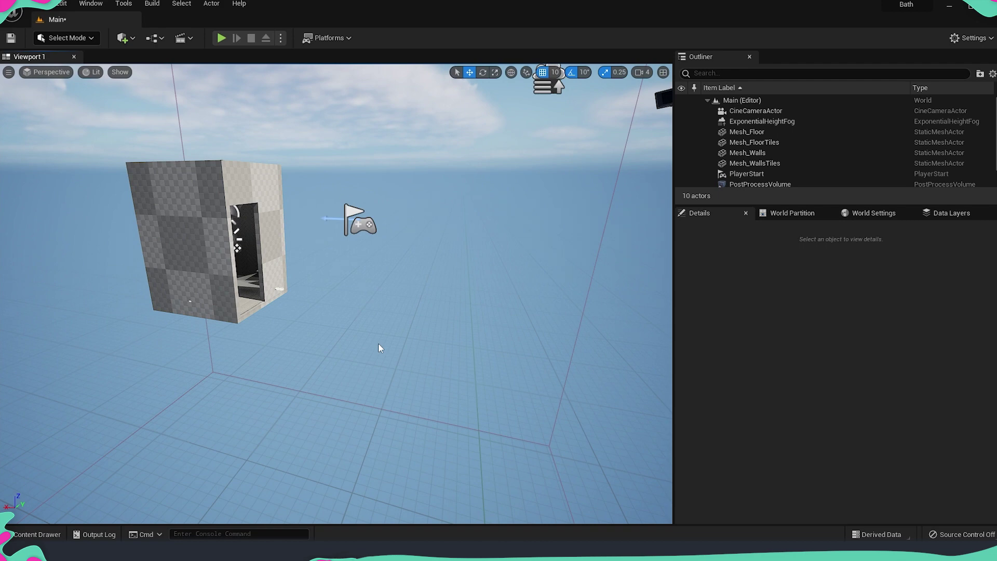
pyautogui.hotkey('ctrl', 'z')
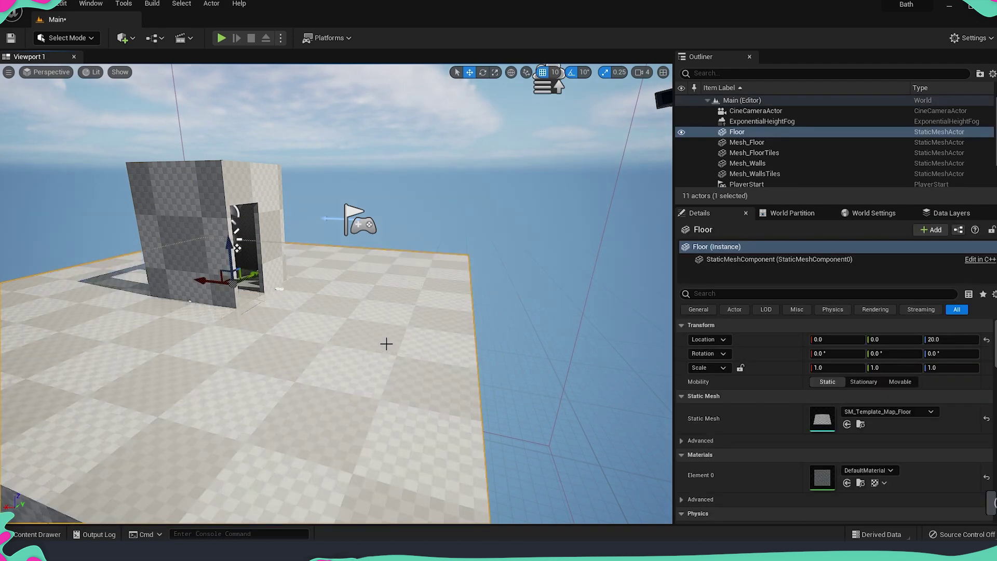
# - Lower the template Floor below the bathroom to a Z location of -340
pyautogui.press('f')
pyautogui.moveTo(333, 305); pyautogui.dragTo(332, 408)
pyautogui.moveTo(353, 403)
pyautogui.mouseDown(button='right')
pyautogui.moveTo(395, 399)
pyautogui.moveTo(353, 404)
pyautogui.mouseUp(button='right')
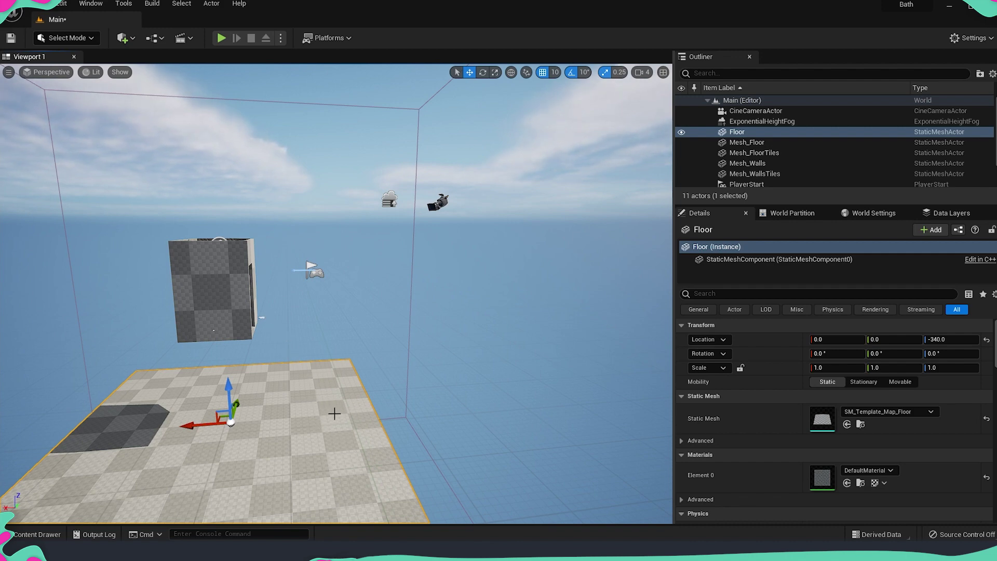
# - Delete the template Floor actor from the level
pyautogui.moveTo(367, 404)
pyautogui.mouseDown(button='right')
pyautogui.moveTo(322, 403)
pyautogui.moveTo(367, 403)
pyautogui.mouseUp(button='right')
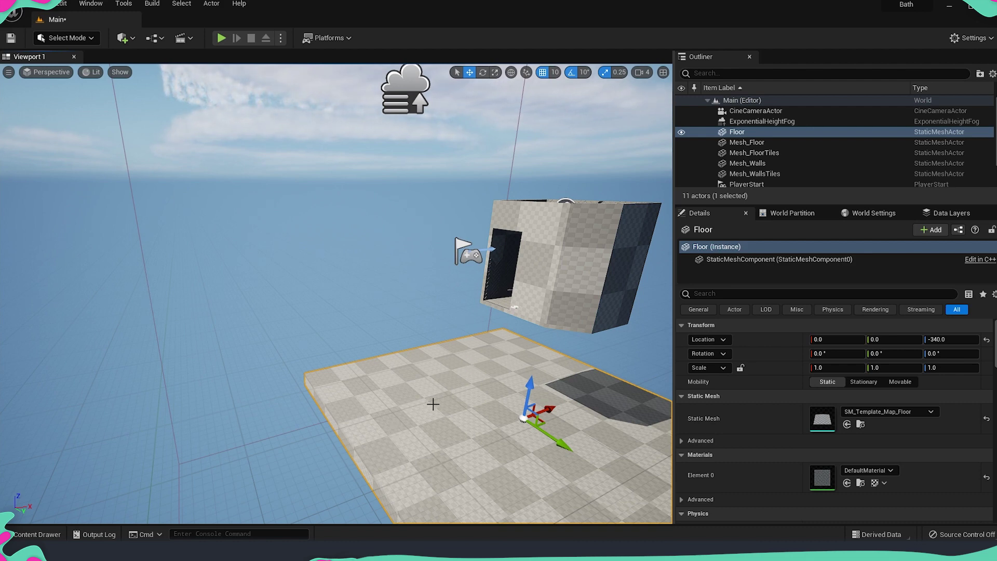
pyautogui.keyDown('alt'); pyautogui.moveTo(427, 401); pyautogui.dragTo(401, 350); pyautogui.keyUp('alt')
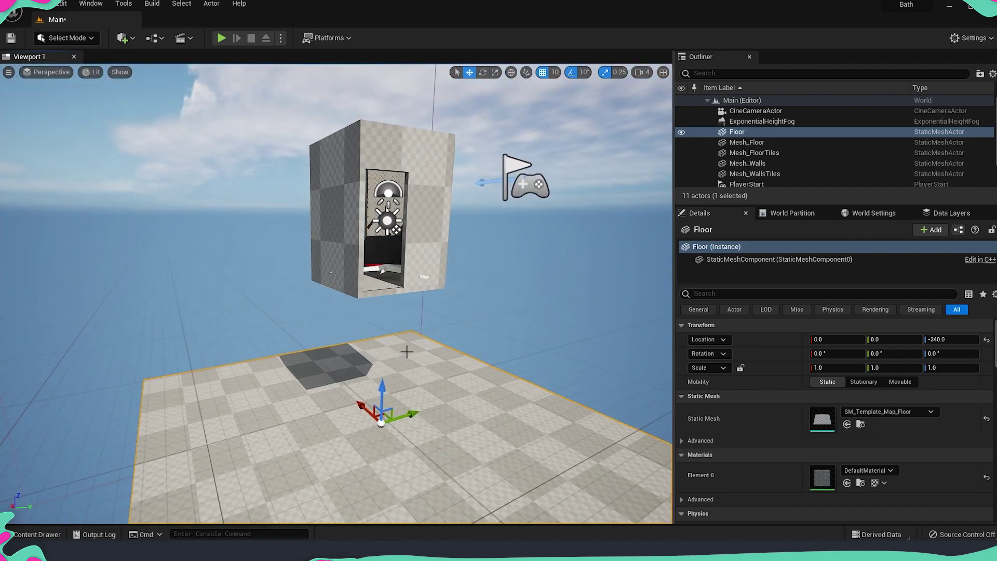
pyautogui.keyDown('alt'); pyautogui.moveTo(416, 415); pyautogui.dragTo(410, 405); pyautogui.keyUp('alt')
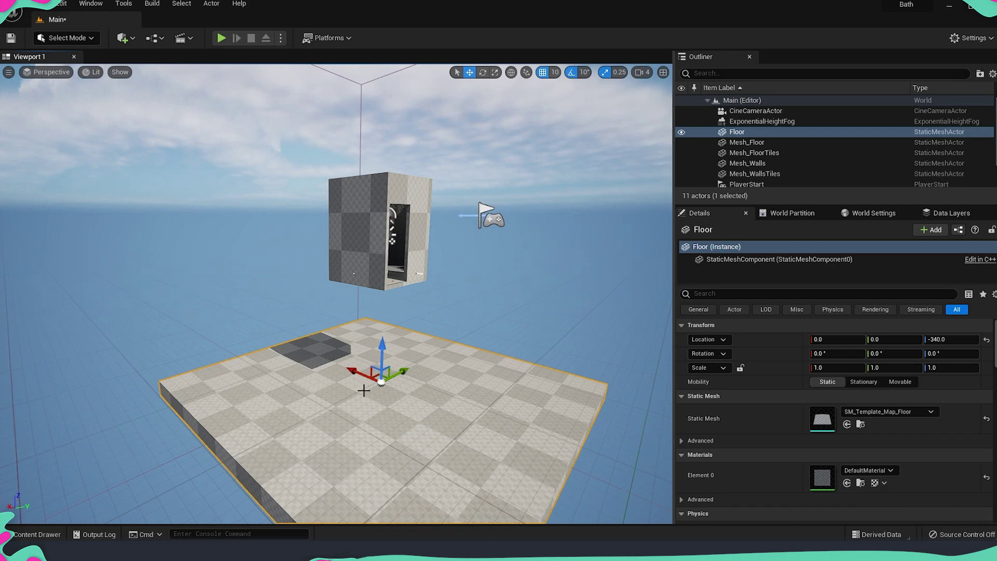
pyautogui.press('Delete')
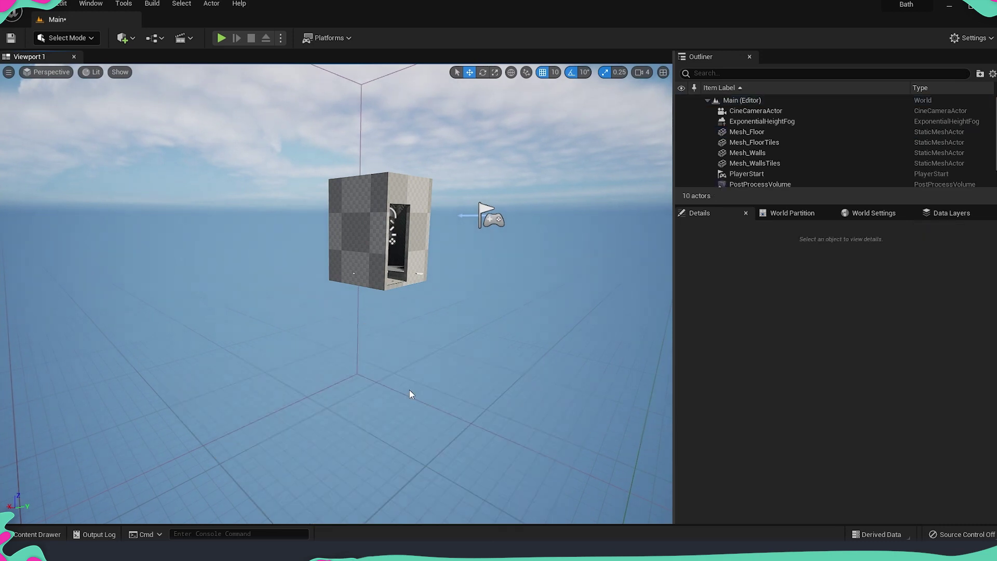
# - Move the SunSky actor out of the bathroom along the Y axis to a Y location of -340
pyautogui.scroll(3, 430, 395)
pyautogui.click(430, 395)
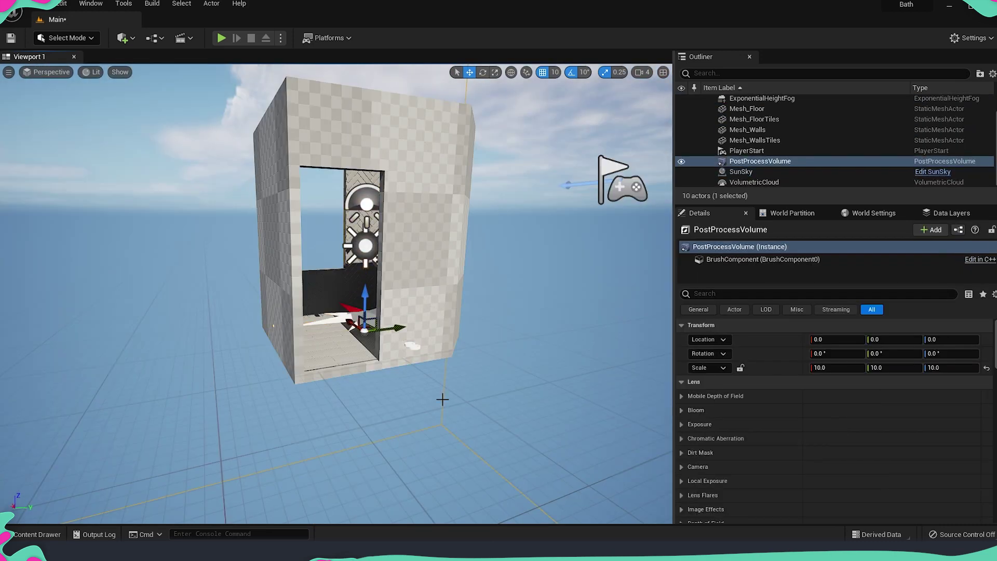
pyautogui.click(359, 319)
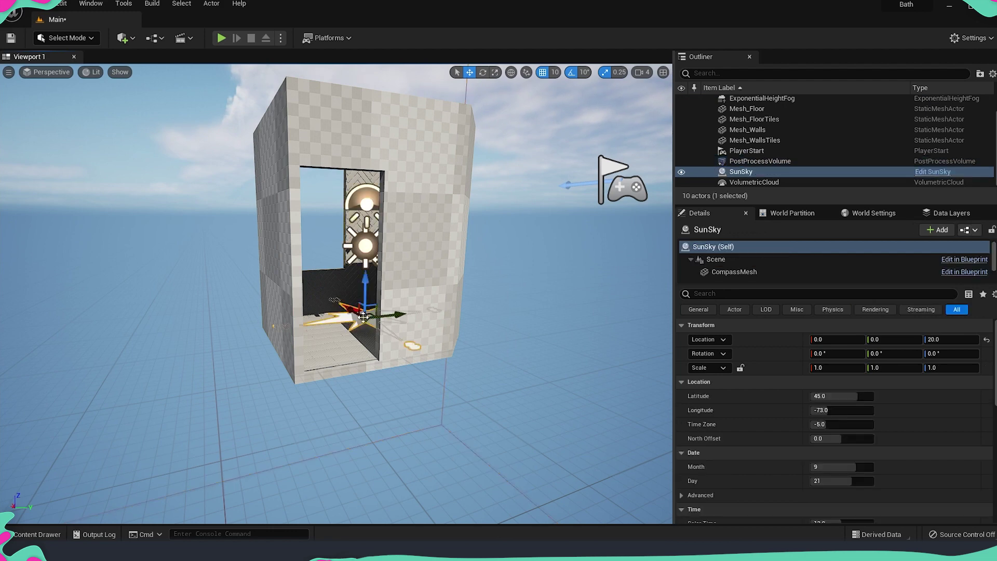
pyautogui.press('f')
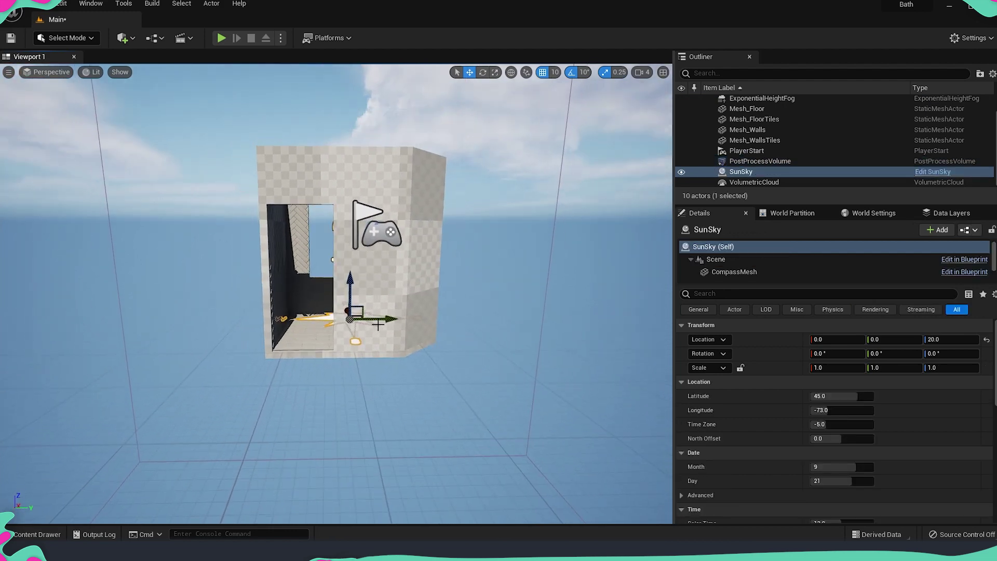
pyautogui.moveTo(382, 319); pyautogui.dragTo(182, 316)
pyautogui.moveTo(372, 351); pyautogui.dragTo(291, 150, button='right')
pyautogui.press('f')
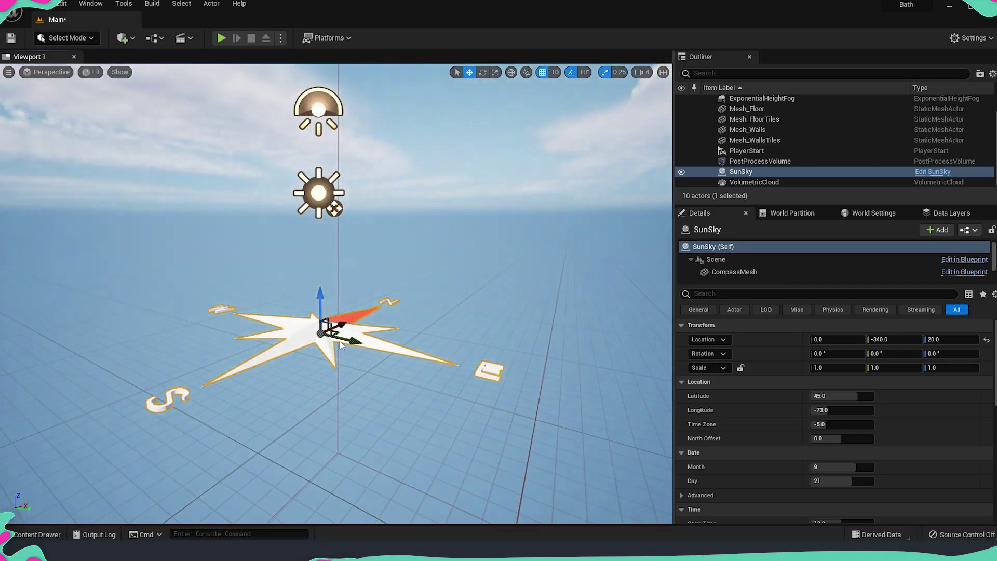
pyautogui.moveTo(359, 282); pyautogui.dragTo(395, 283, button='right')
pyautogui.scroll(-5, 226, 337)
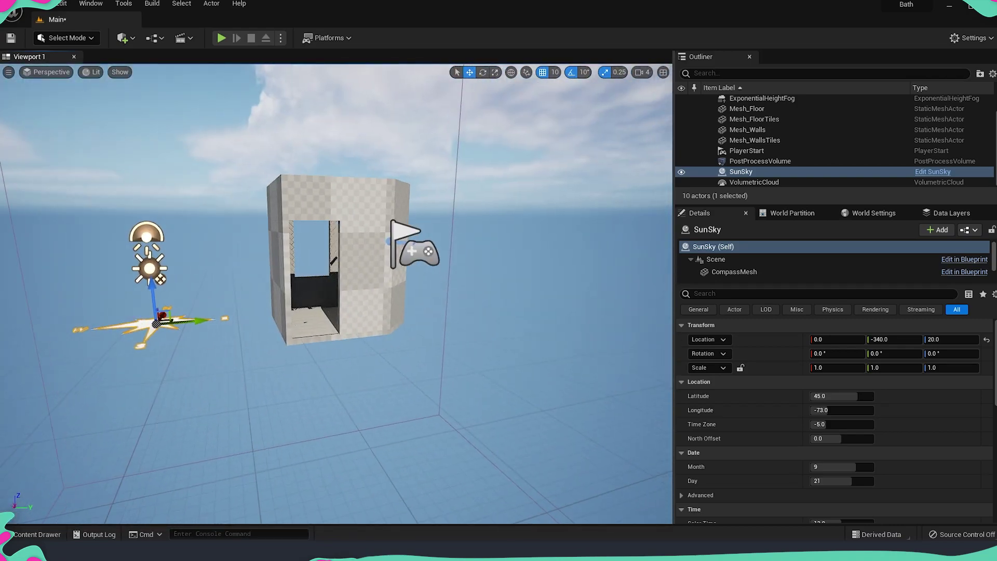
# - Save the Main level and check the bathroom shell up close
pyautogui.scroll(3, 226, 337)
pyautogui.scroll(3, 336, 294)
pyautogui.hotkey('ctrl', 's')
pyautogui.hotkey('ctrl', 'space')
pyautogui.hotkey('ctrl', 'space')
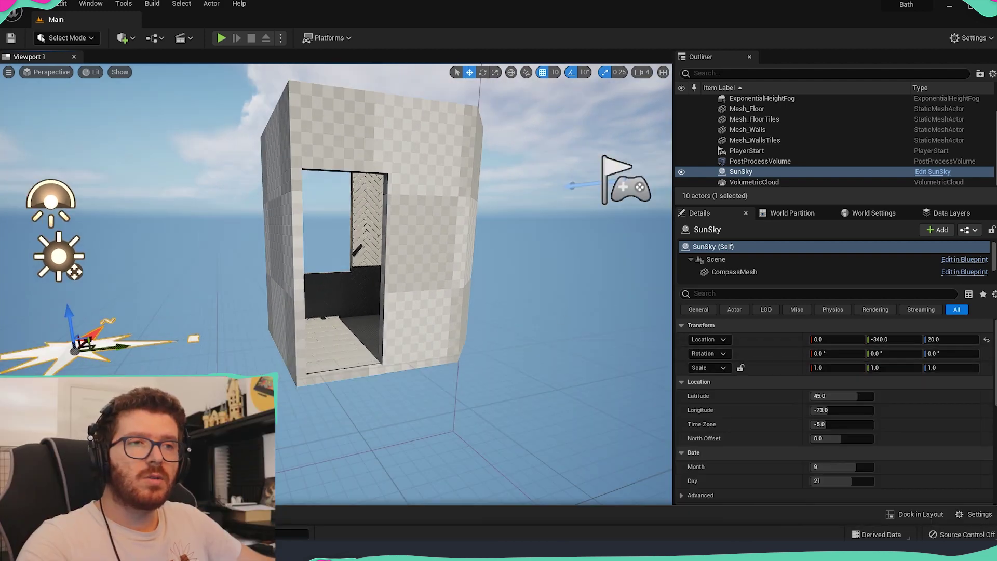
pyautogui.scroll(3, 538, 375)
pyautogui.hotkey('ctrl', 'space')
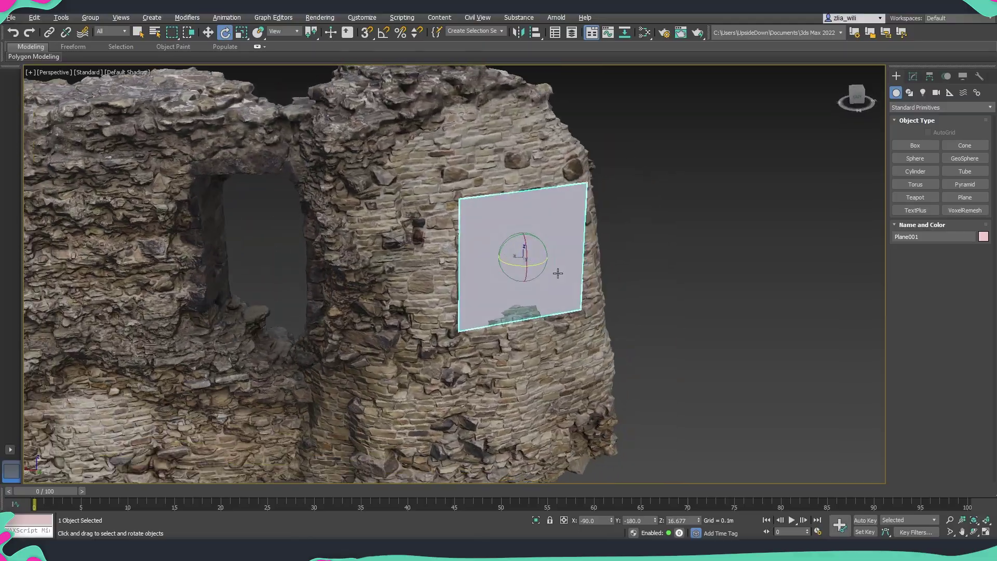
pyautogui.keyDown('alt'); pyautogui.moveTo(558, 274); pyautogui.dragTo(509, 261, button='middle'); pyautogui.keyUp('alt')
pyautogui.press('w')
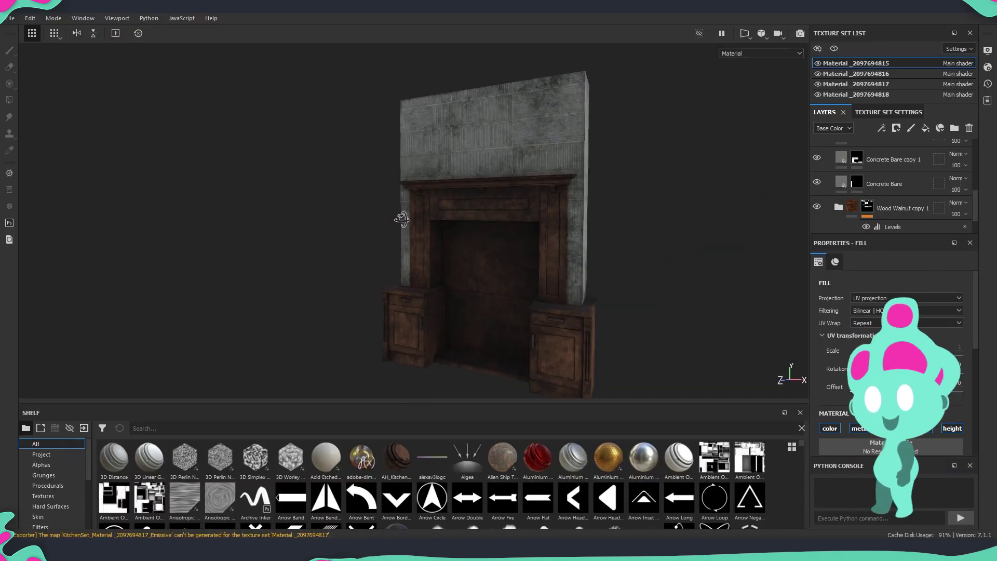
pyautogui.moveTo(402, 218)
pyautogui.keyDown('alt'); pyautogui.mouseDown()
pyautogui.moveTo(267, 222)
pyautogui.moveTo(561, 156)
pyautogui.mouseUp(); pyautogui.keyUp('alt')
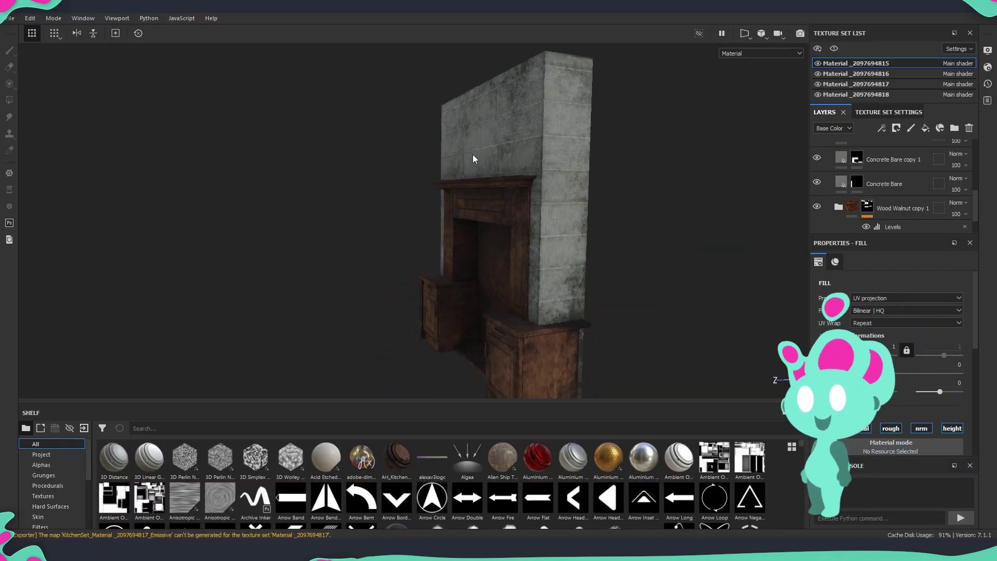
pyautogui.keyDown('alt'); pyautogui.moveTo(504, 129); pyautogui.dragTo(655, 142); pyautogui.keyUp('alt')
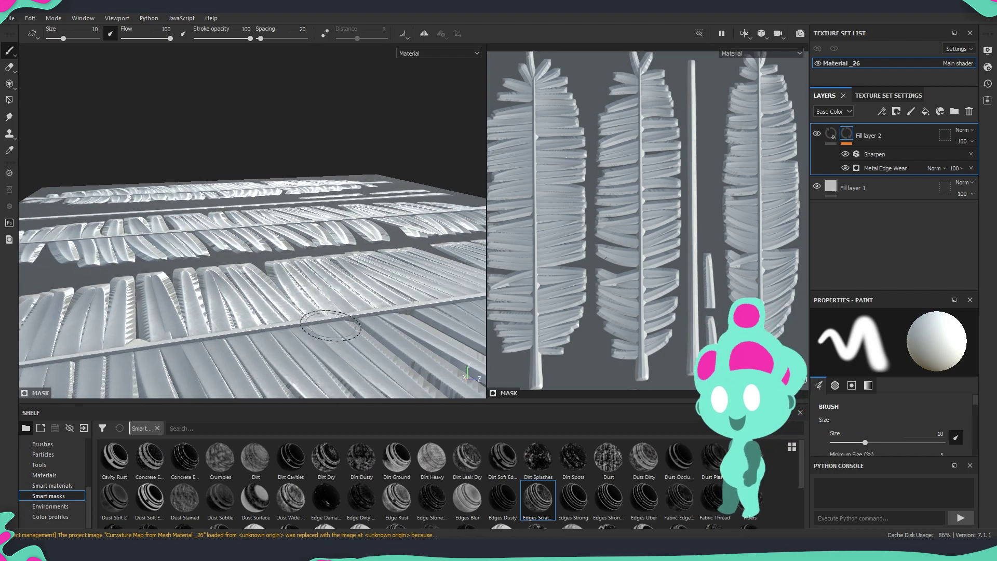
pyautogui.moveTo(361, 321)
pyautogui.keyDown('alt'); pyautogui.mouseDown()
pyautogui.moveTo(301, 308)
pyautogui.moveTo(367, 303)
pyautogui.mouseUp(); pyautogui.keyUp('alt')
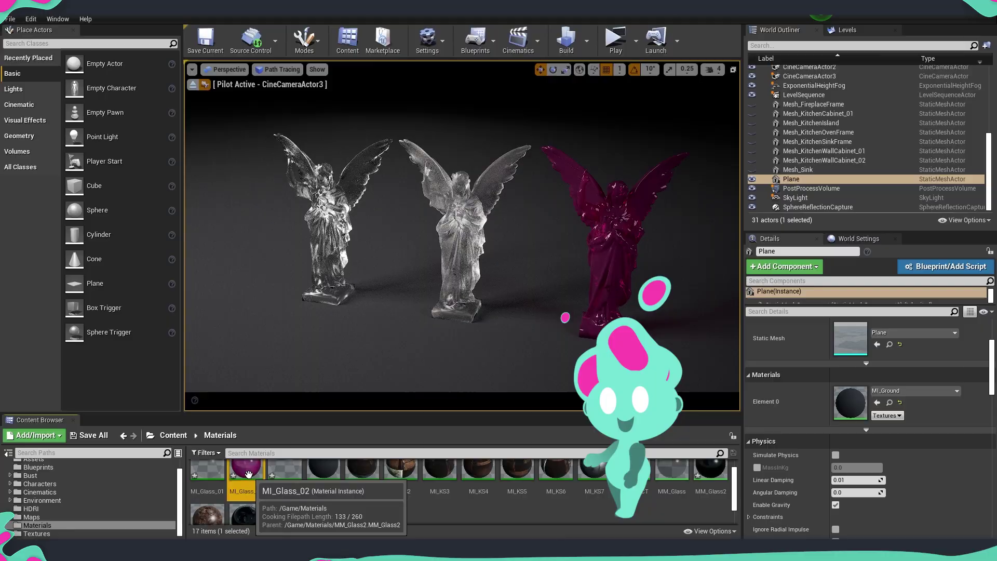
# - Open the MI_Glass_02 material instance for editing and bring up the color picker for its color parameter
pyautogui.doubleClick(248, 475)
pyautogui.moveTo(741, 88); pyautogui.dragTo(808, 102)
pyautogui.click(962, 218)
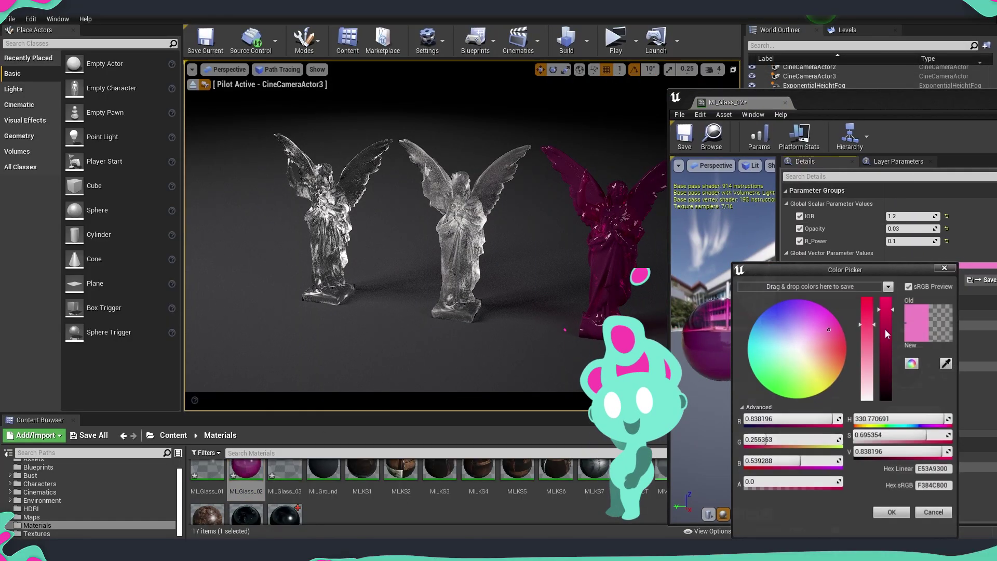